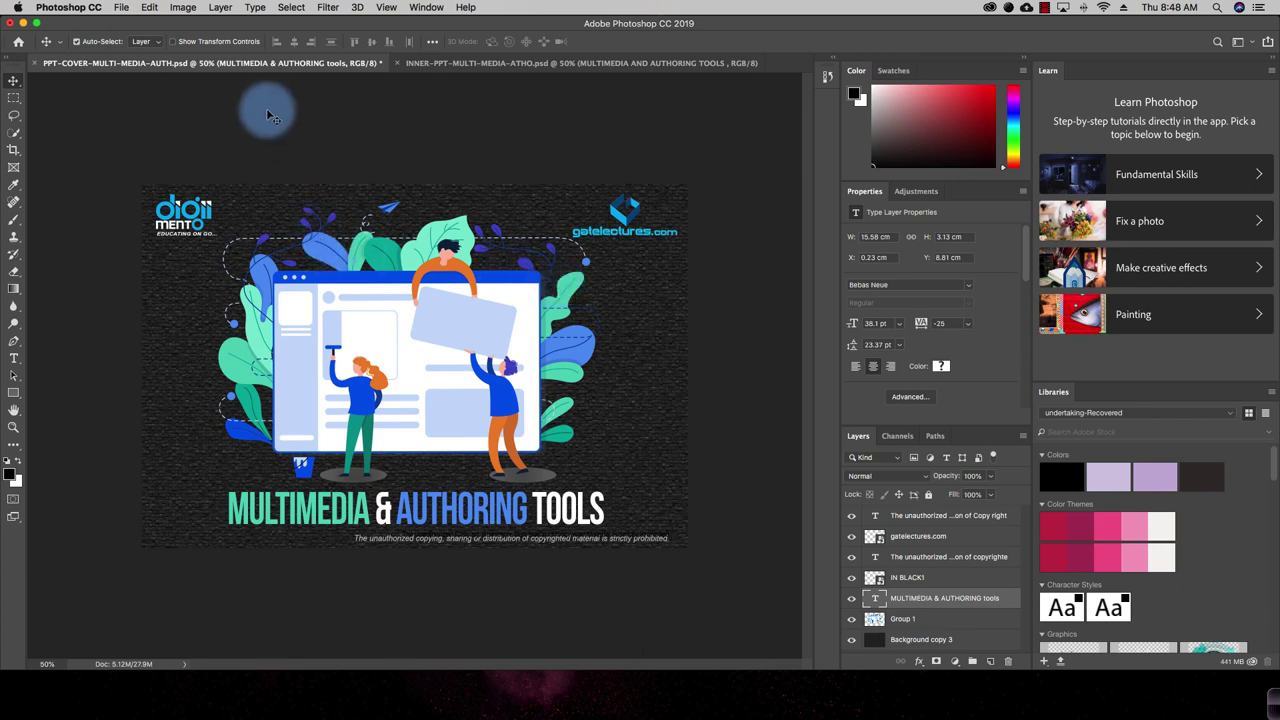
# Open the File menu with the PPT-COVER-MULTI-MEDIA-AUTH.psd cover showing.
pyautogui.click(120, 9)
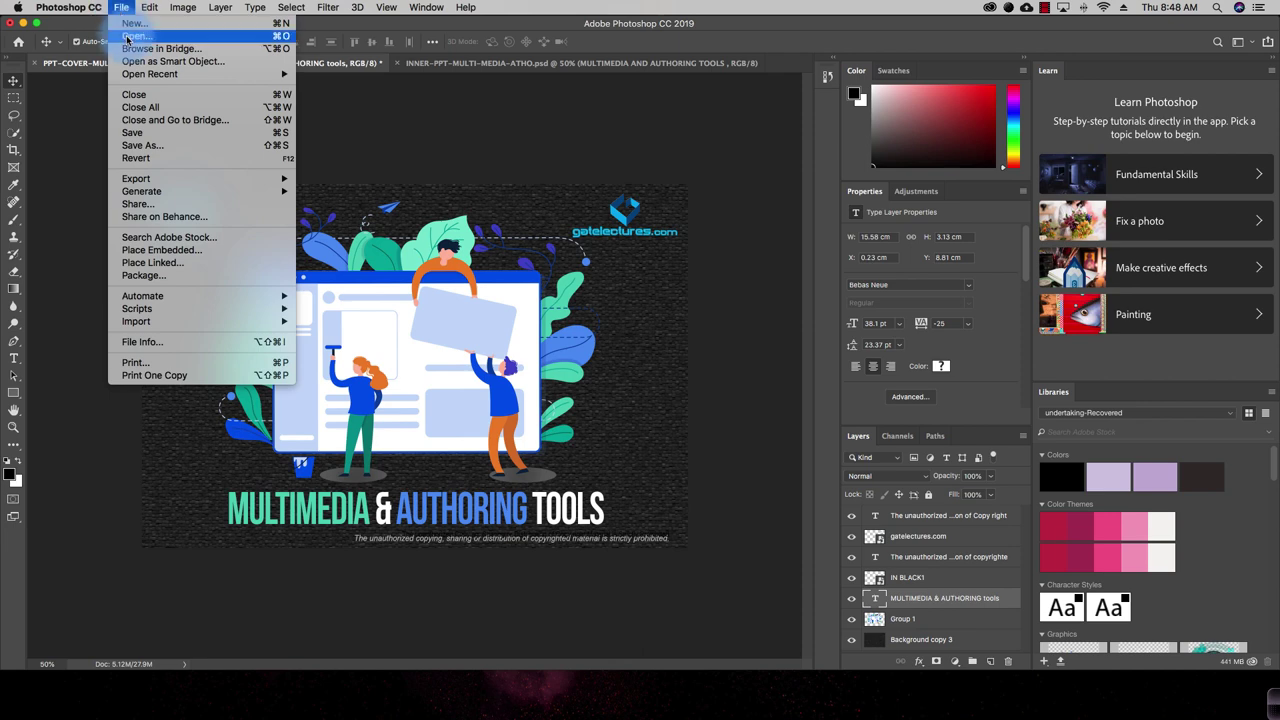
# Open super-discount.psd from the shared PSD folder on Google Drive.
pyautogui.click(127, 37)
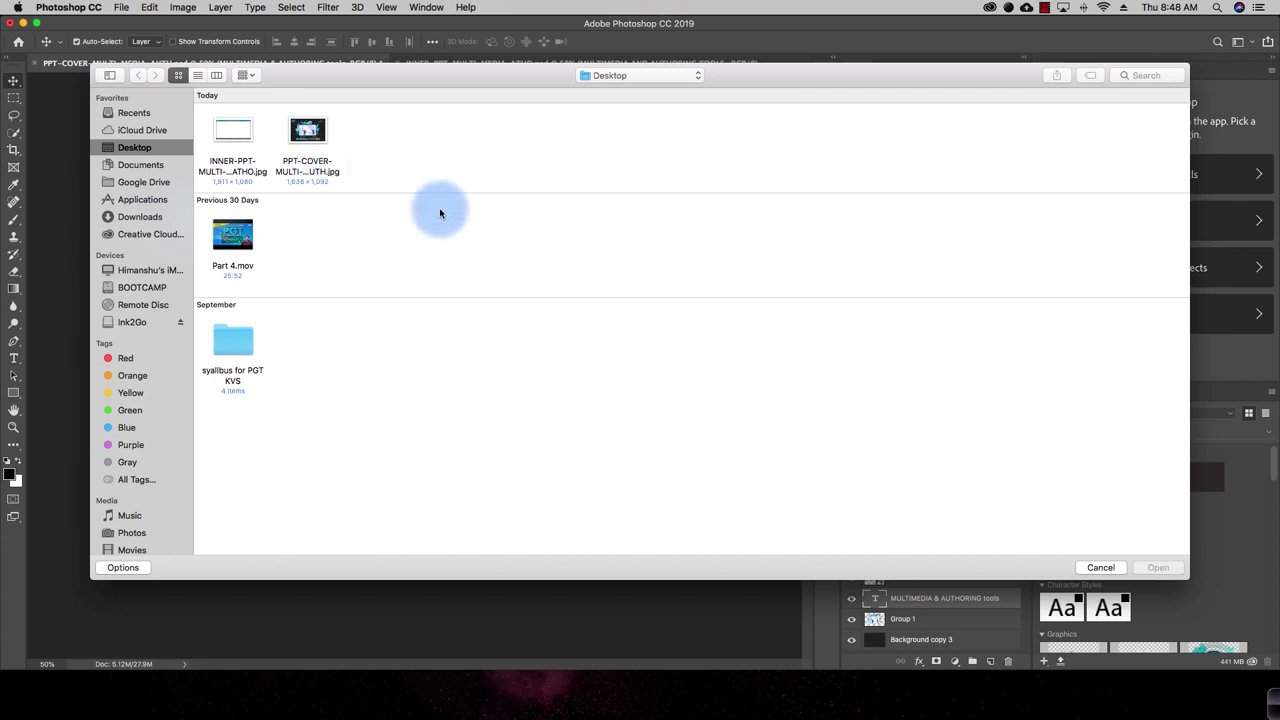
pyautogui.click(159, 184)
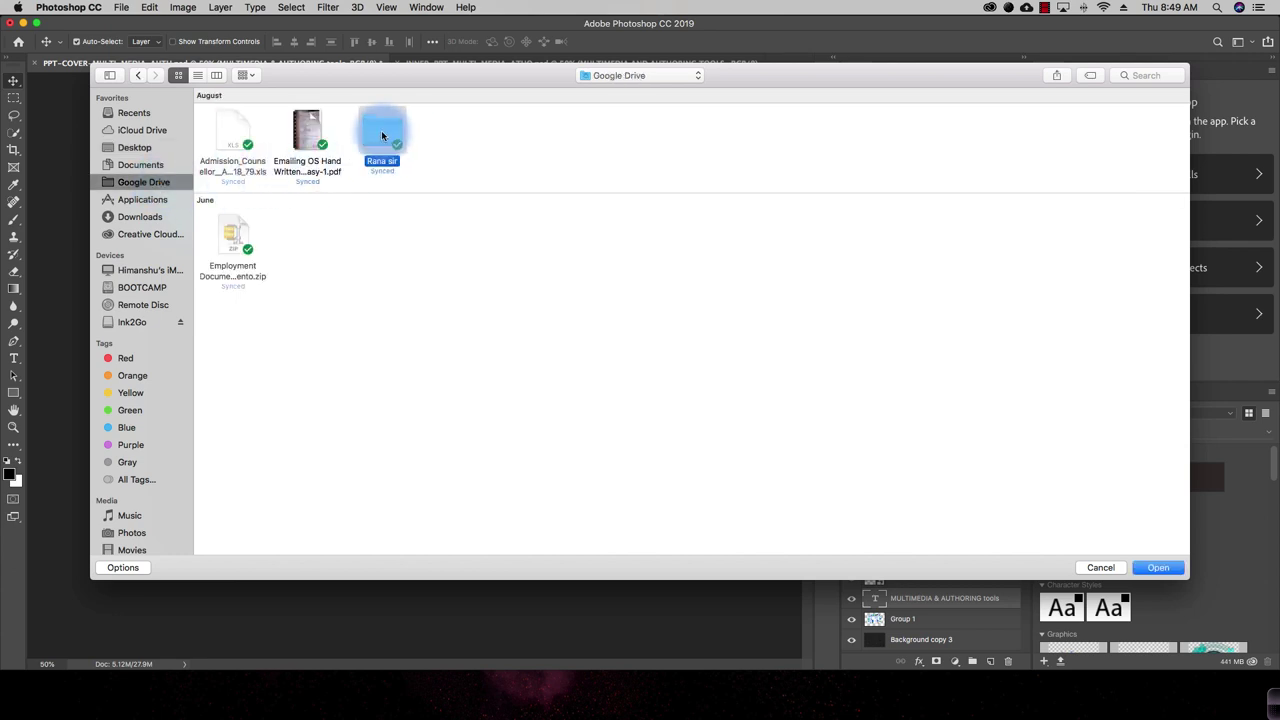
pyautogui.doubleClick(381, 134)
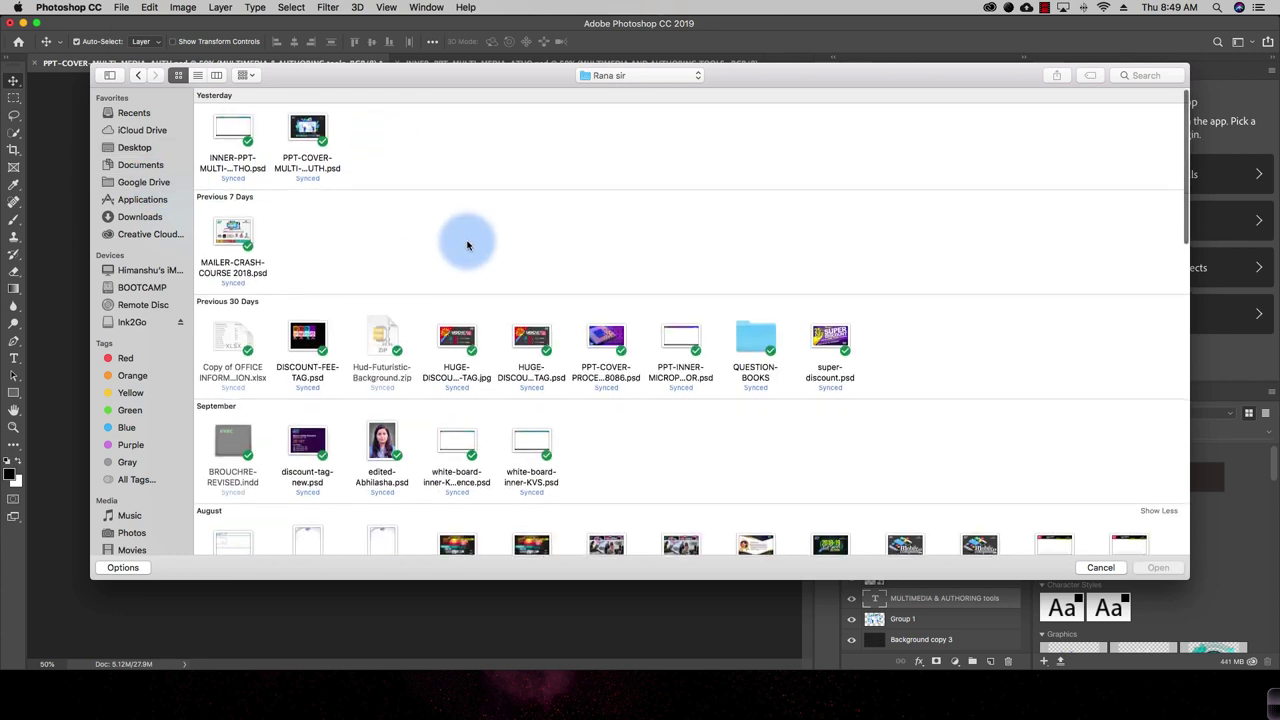
pyautogui.scroll(-2, 466, 244)
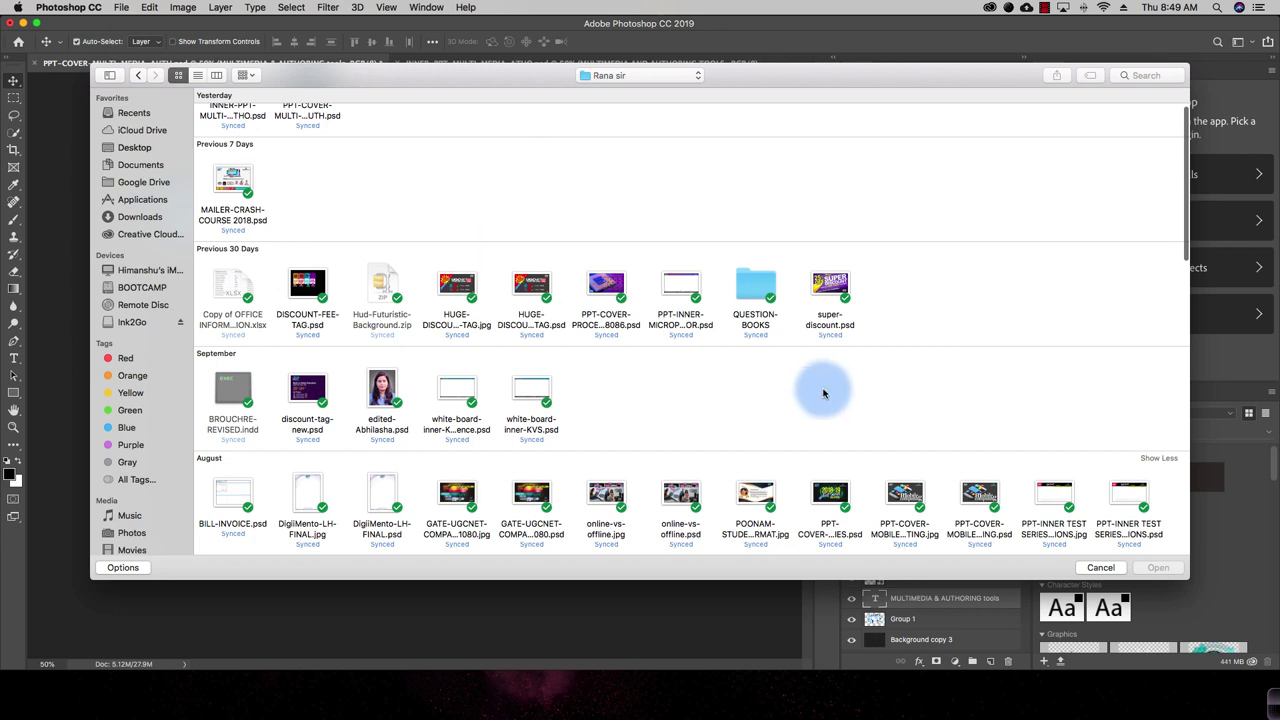
pyautogui.scroll(-3, 821, 393)
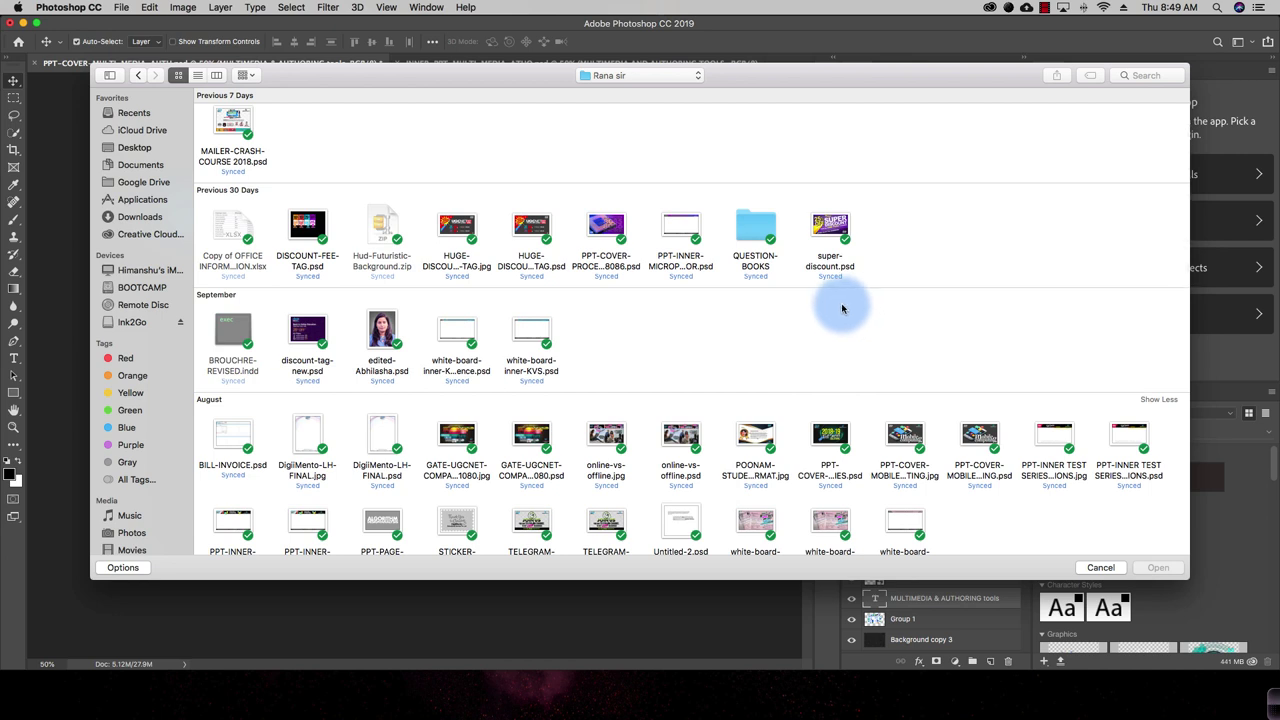
pyautogui.click(835, 258)
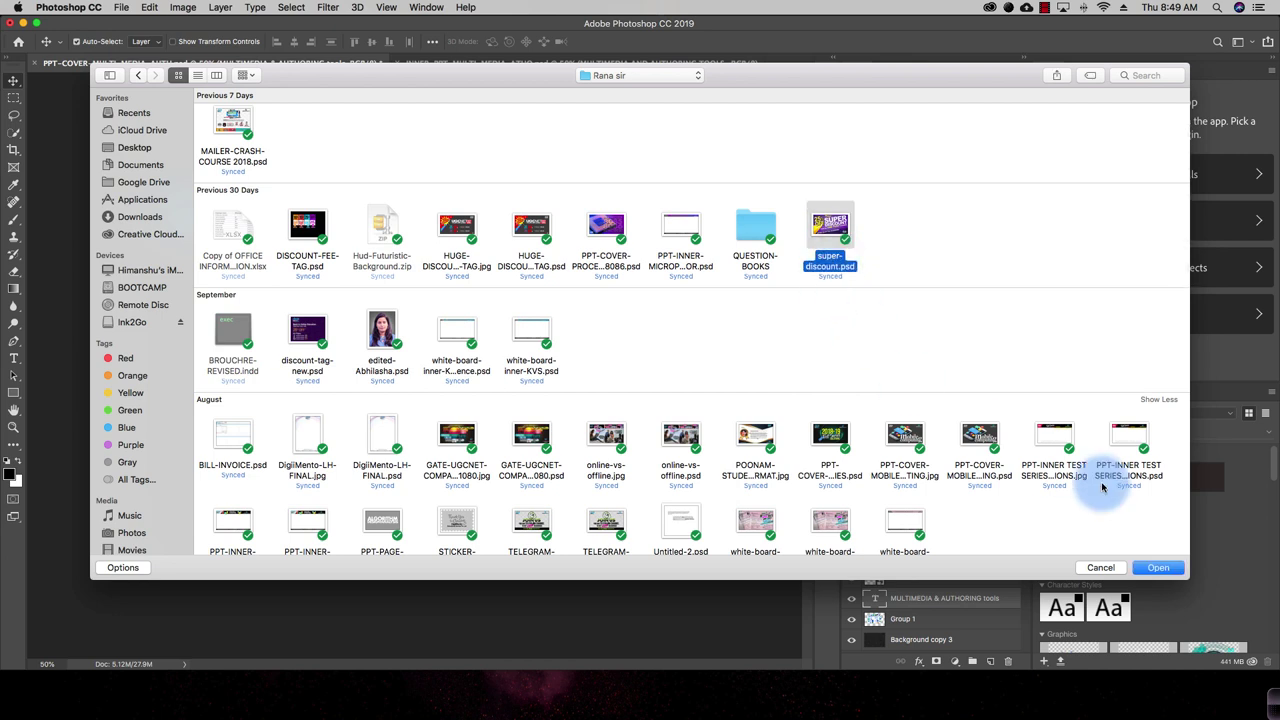
pyautogui.scroll(1, 1143, 528)
pyautogui.click(1160, 569)
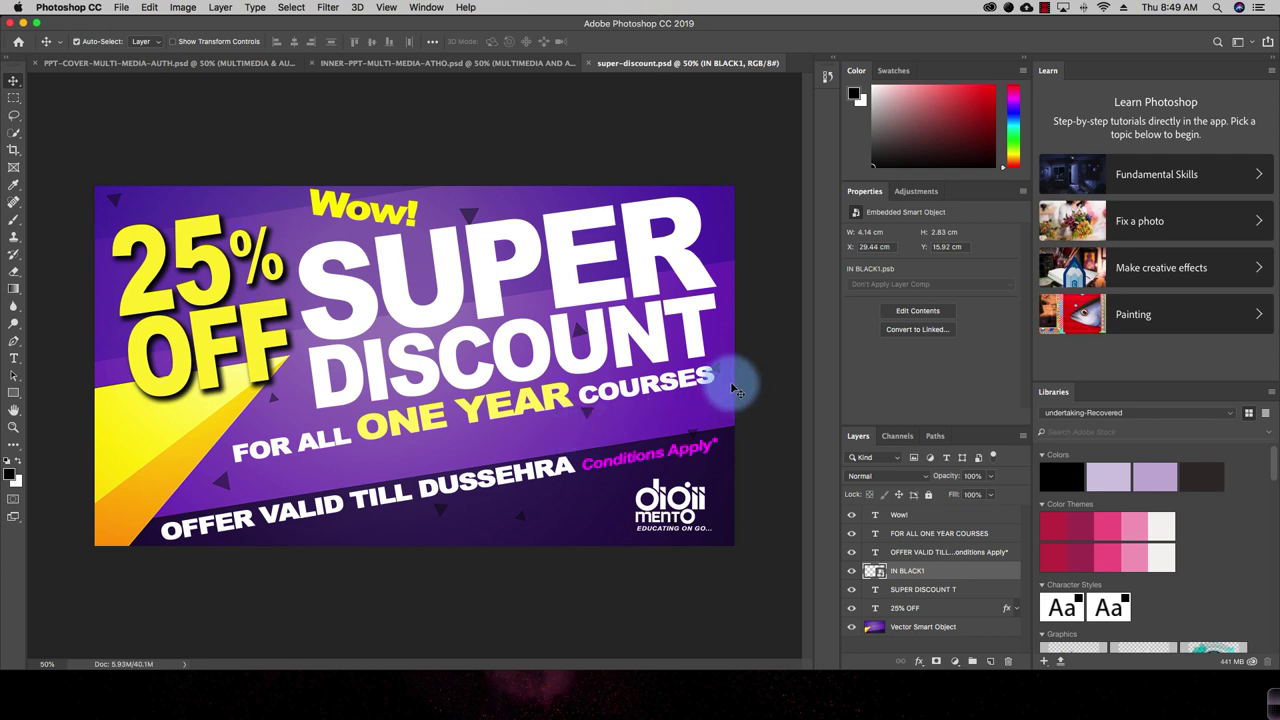
# Hide and re-show the Wow!, offer text, logo and SUPER DISCOUNT layers, leaving all visible.
pyautogui.click(905, 627)
pyautogui.click(910, 610)
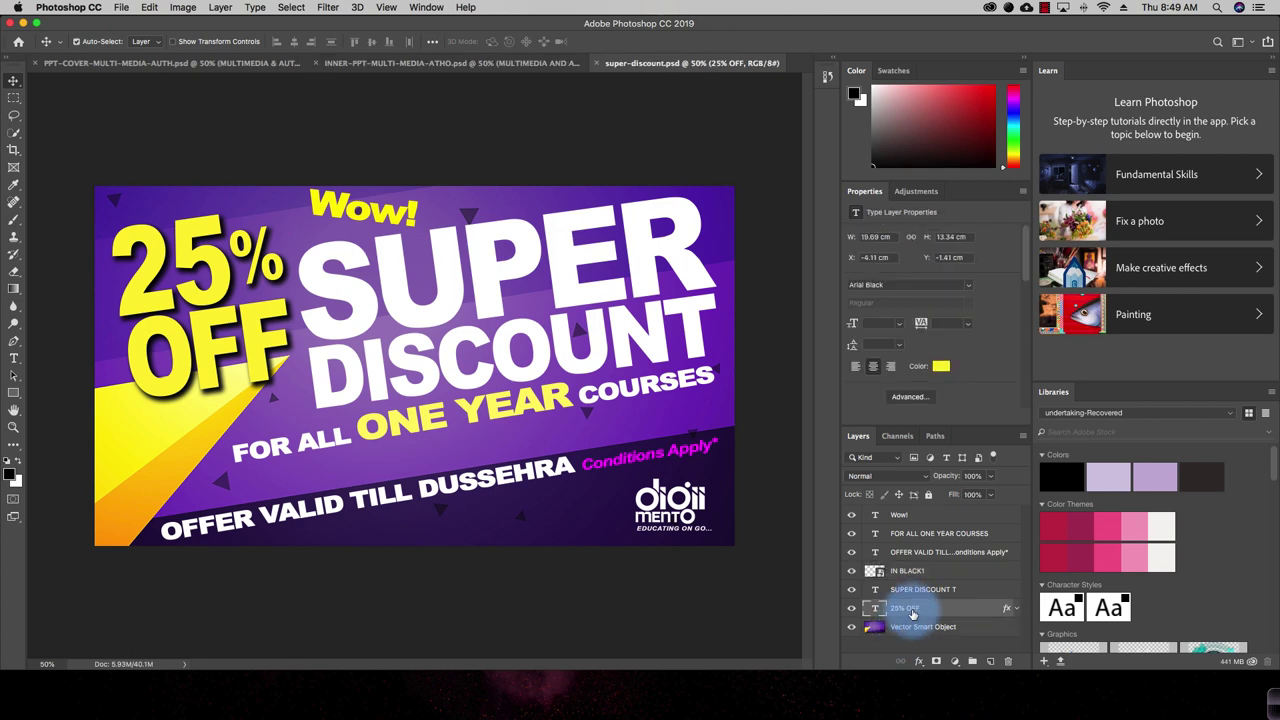
pyautogui.click(852, 515)
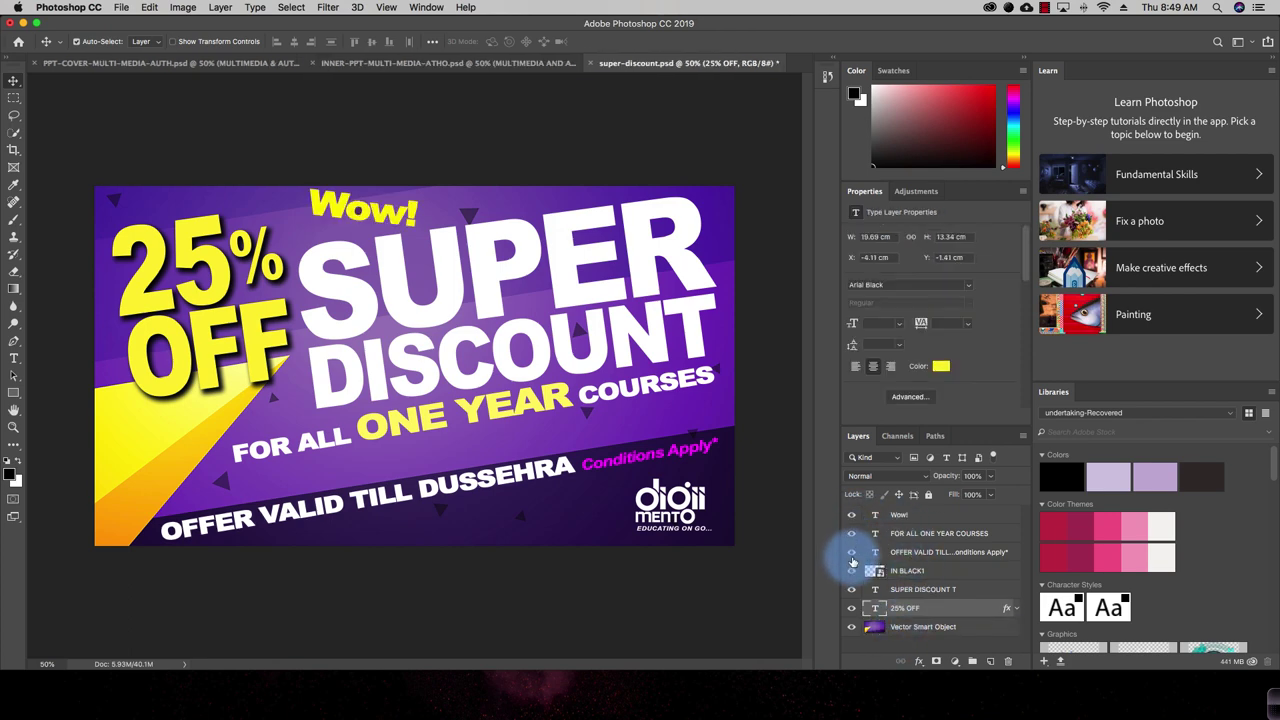
pyautogui.click(852, 553)
pyautogui.click(852, 553)
pyautogui.click(852, 571)
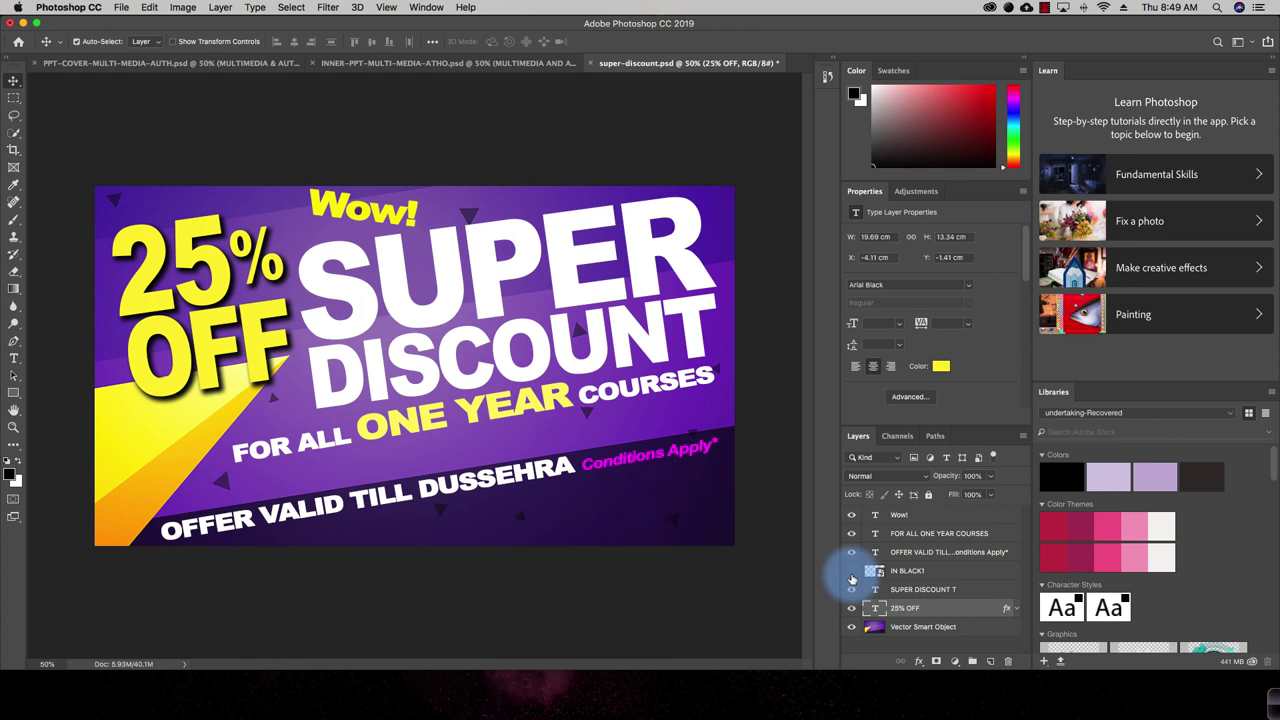
pyautogui.click(852, 571)
pyautogui.click(851, 590)
pyautogui.click(851, 590)
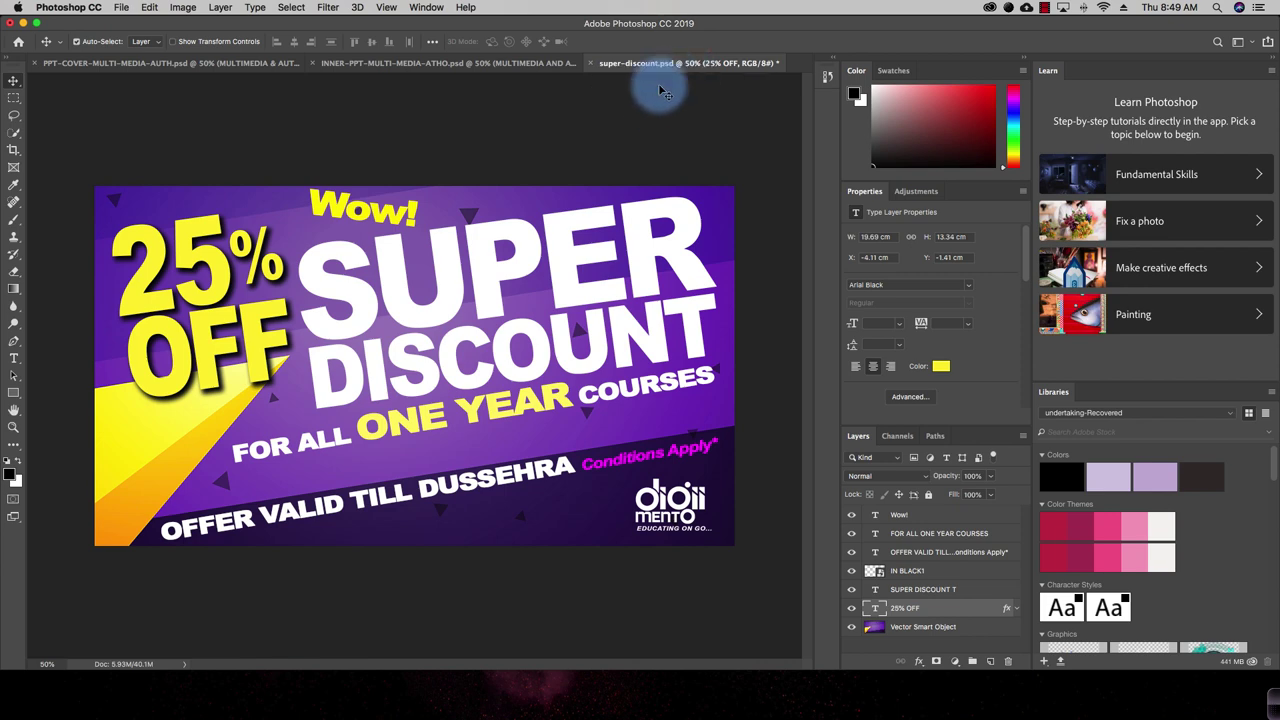
# Close super-discount.psd, INNER-PPT-MULTI-MEDIA-ATHO.psd and the cover without saving, then open the File menu.
pyautogui.click(590, 63)
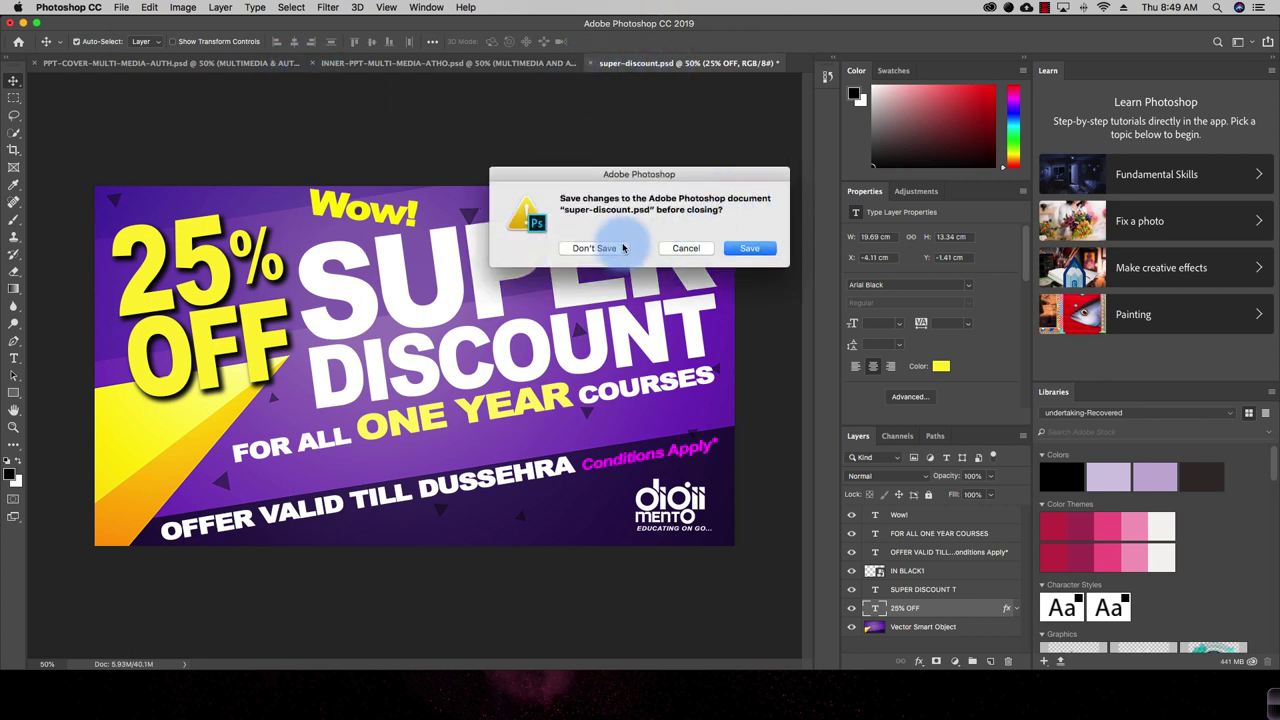
pyautogui.click(595, 248)
pyautogui.click(399, 64)
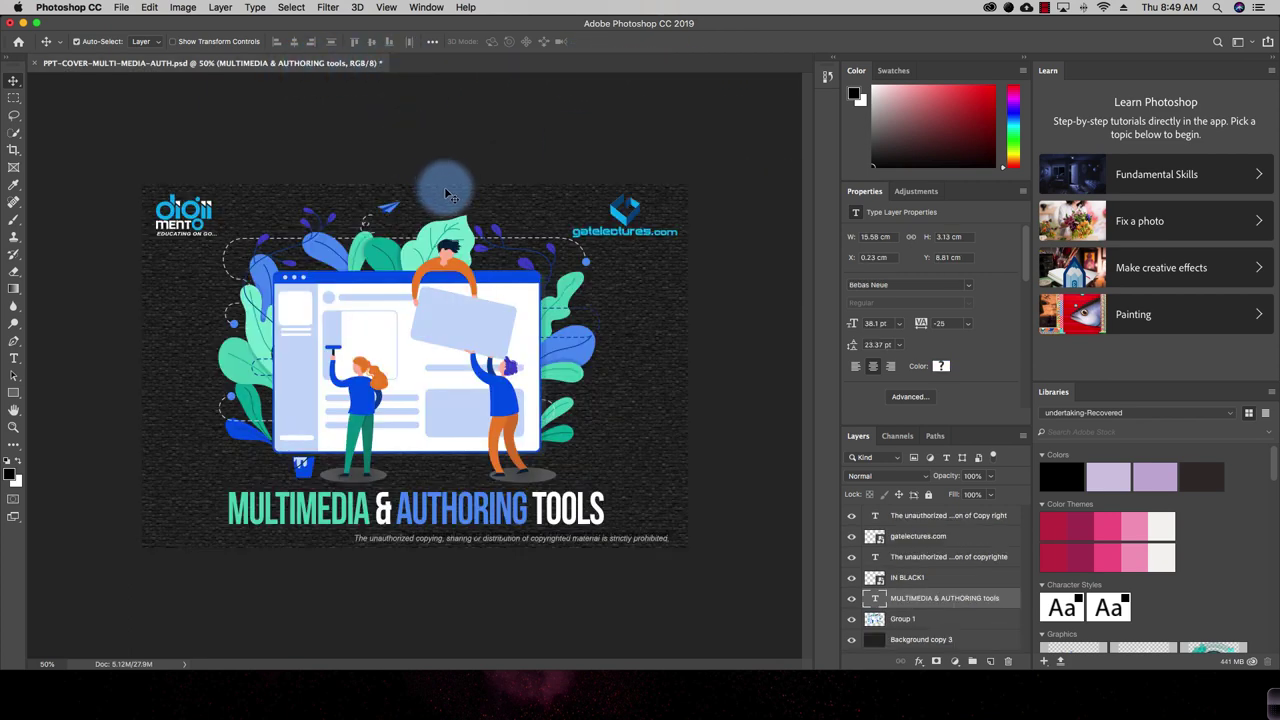
pyautogui.click(37, 63)
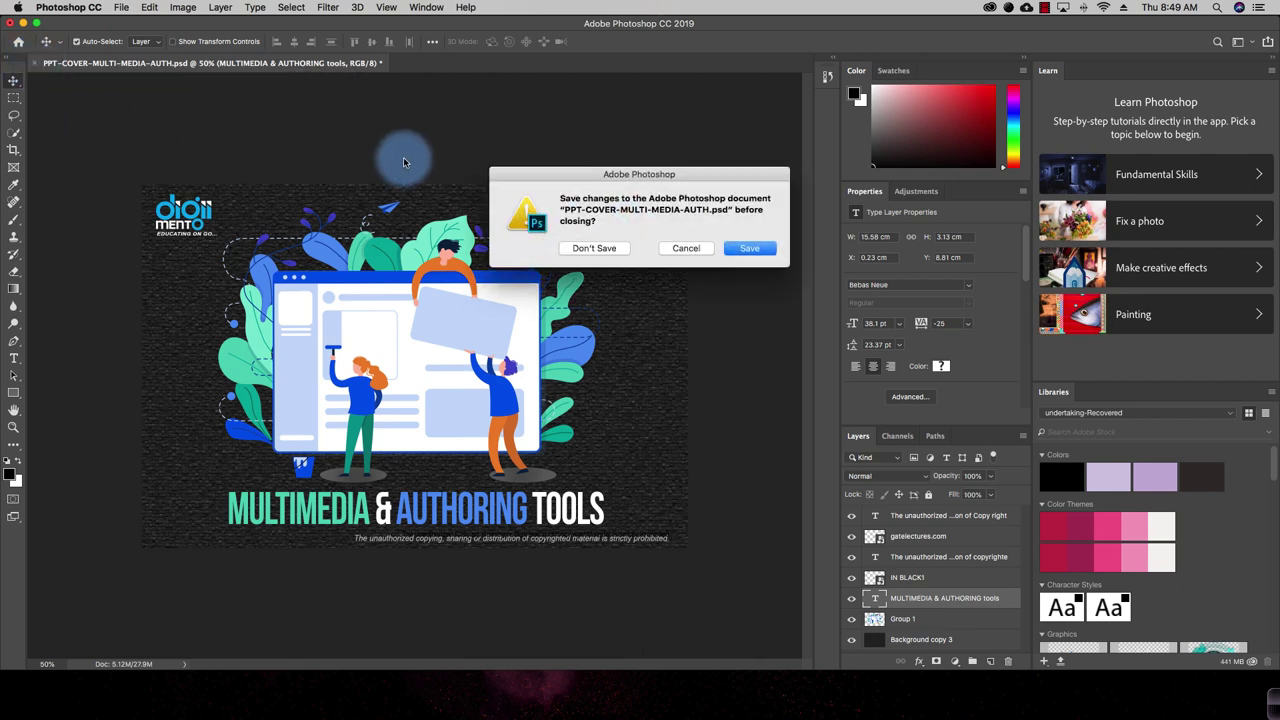
pyautogui.click(592, 247)
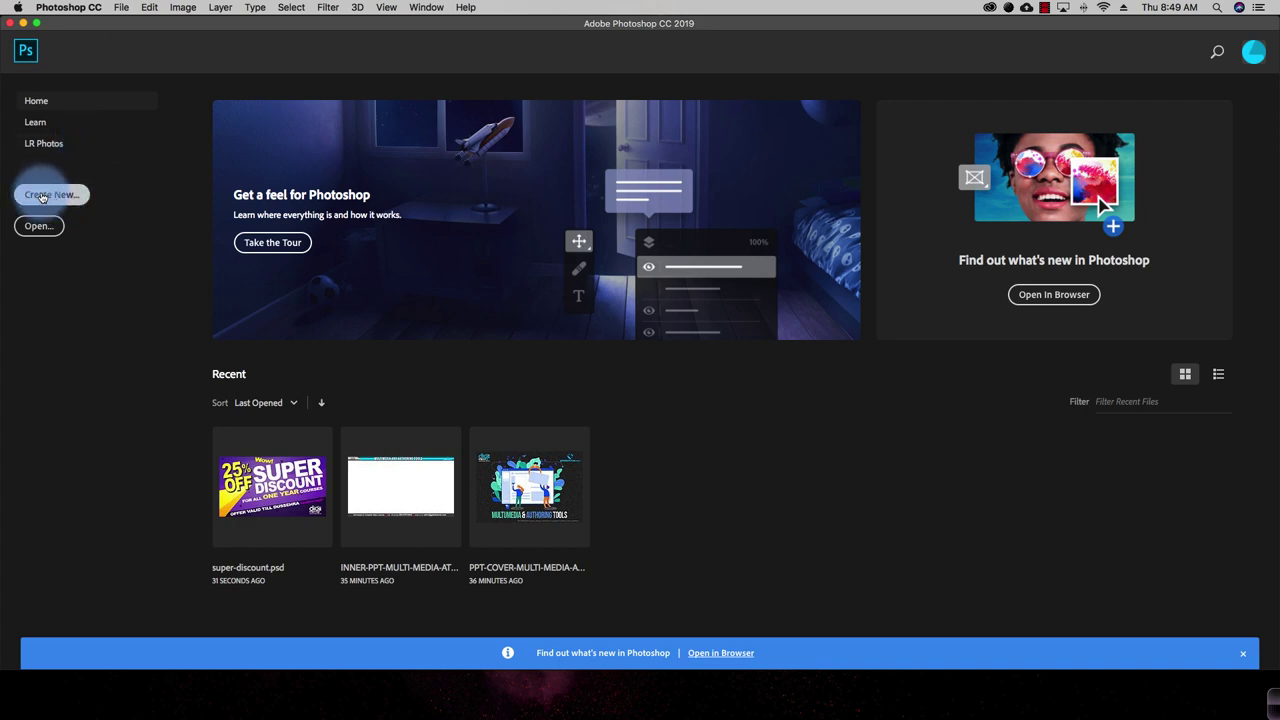
pyautogui.click(121, 9)
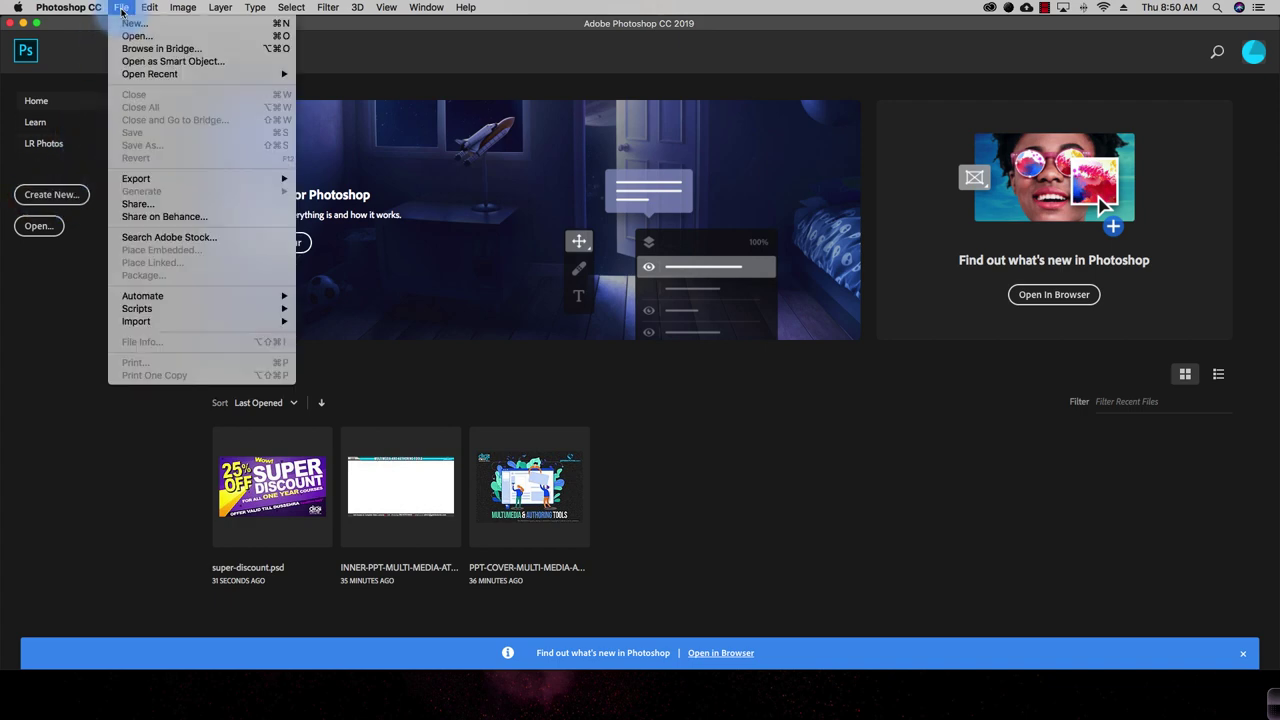
# Start a new document and browse all nine blank Photo presets, from Default Photoshop Size to Portrait 8 x 10.
pyautogui.click(120, 24)
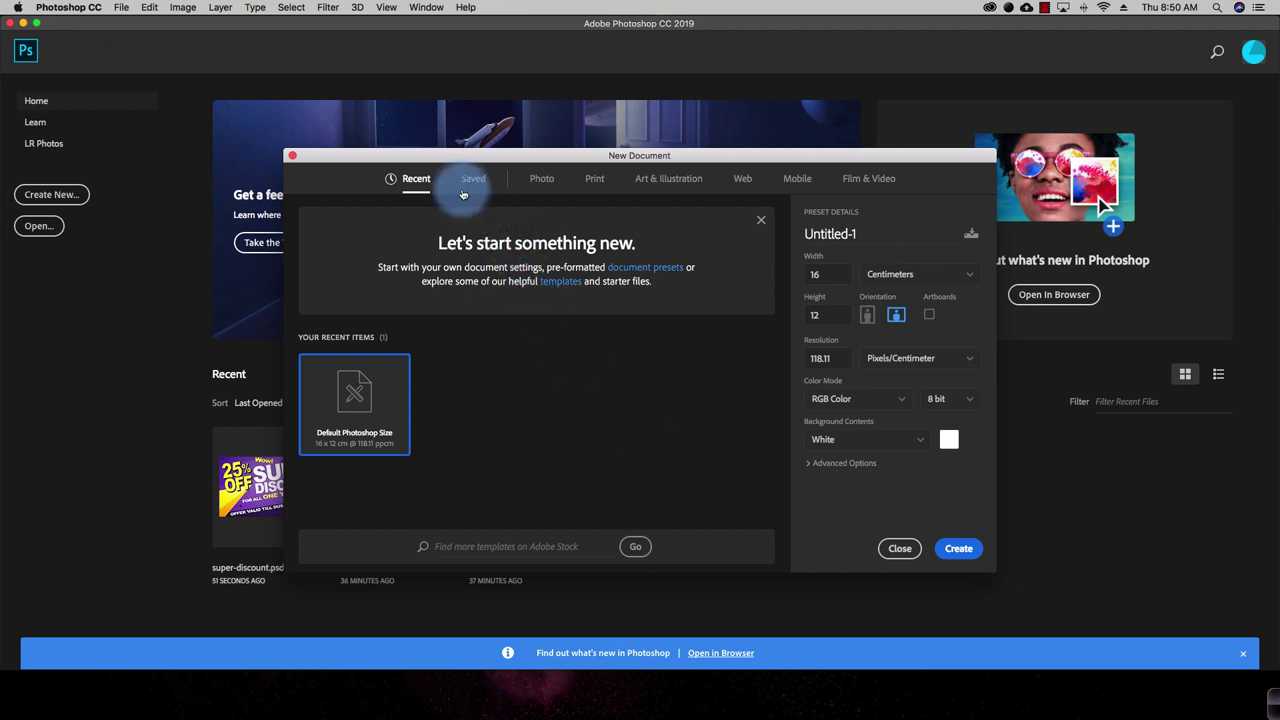
pyautogui.click(541, 180)
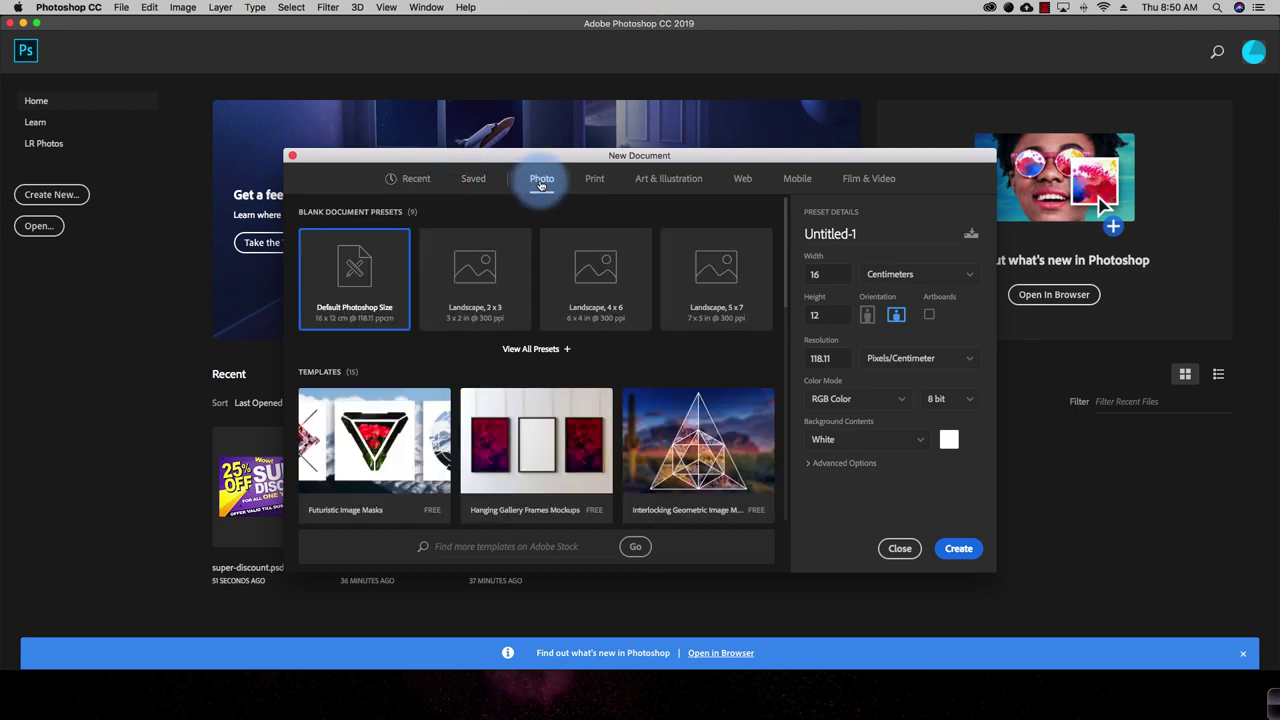
pyautogui.click(530, 348)
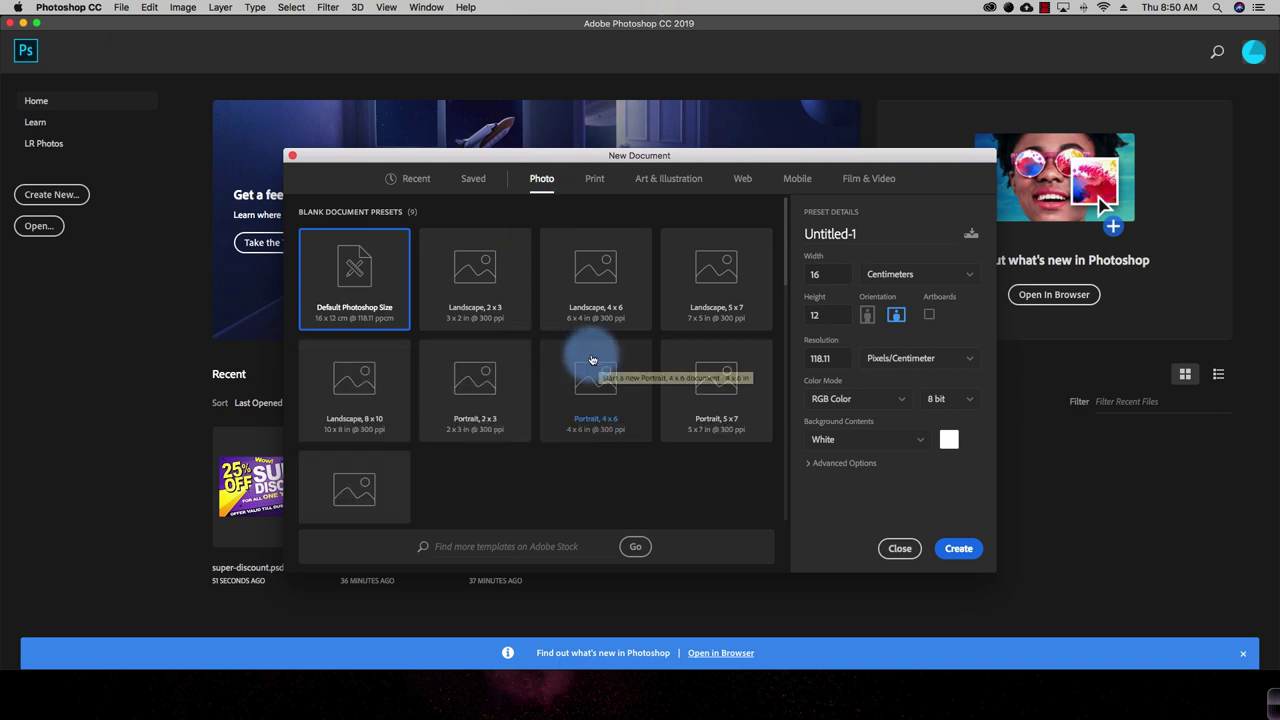
pyautogui.scroll(-5, 586, 398)
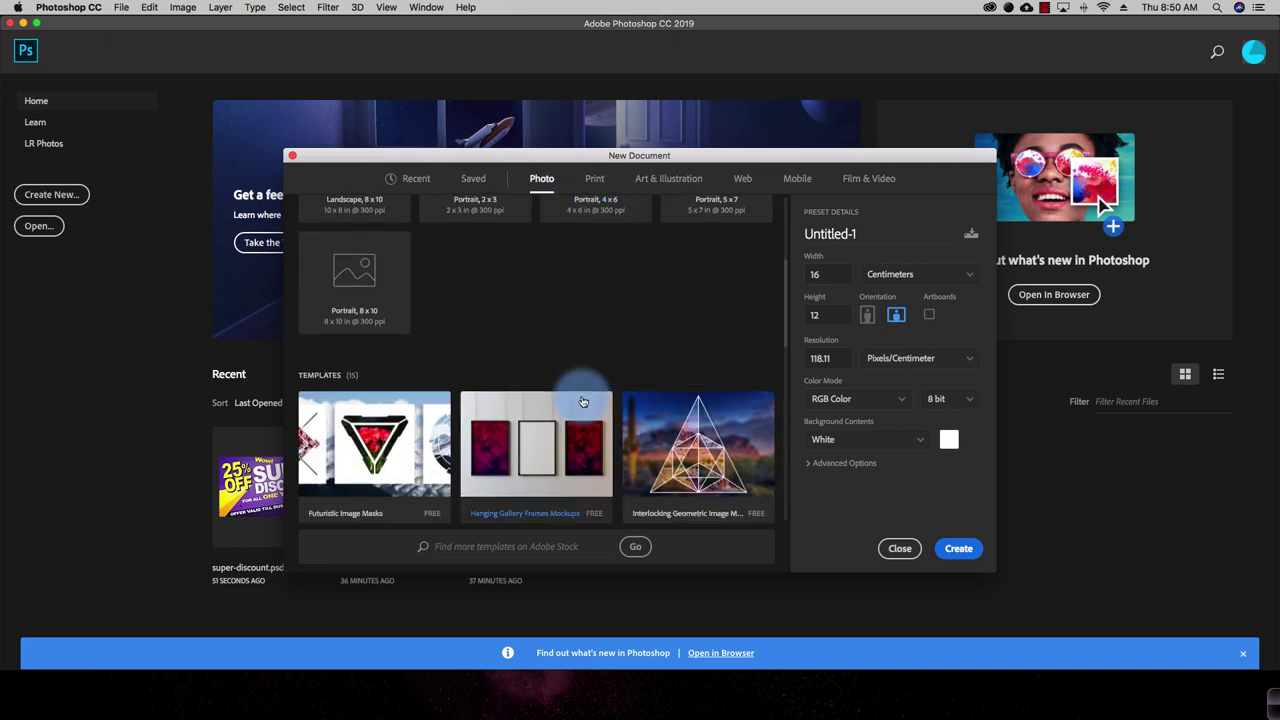
pyautogui.scroll(5, 583, 401)
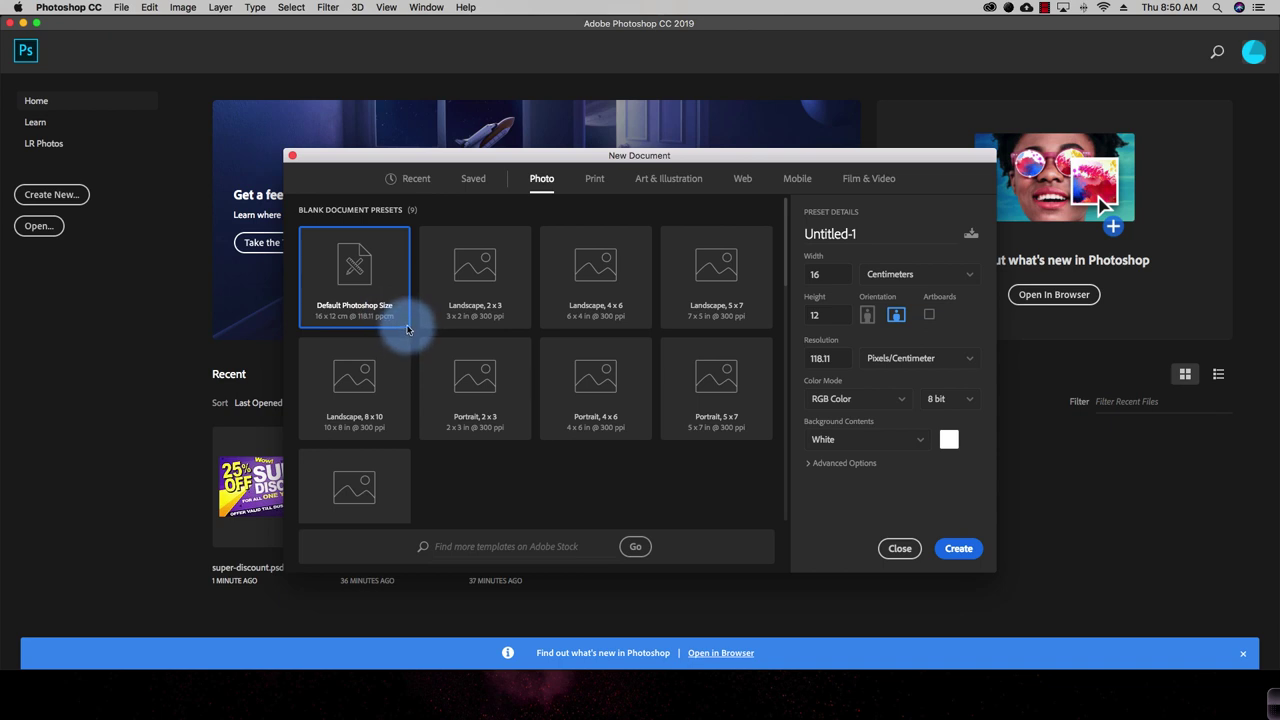
pyautogui.scroll(-4, 402, 330)
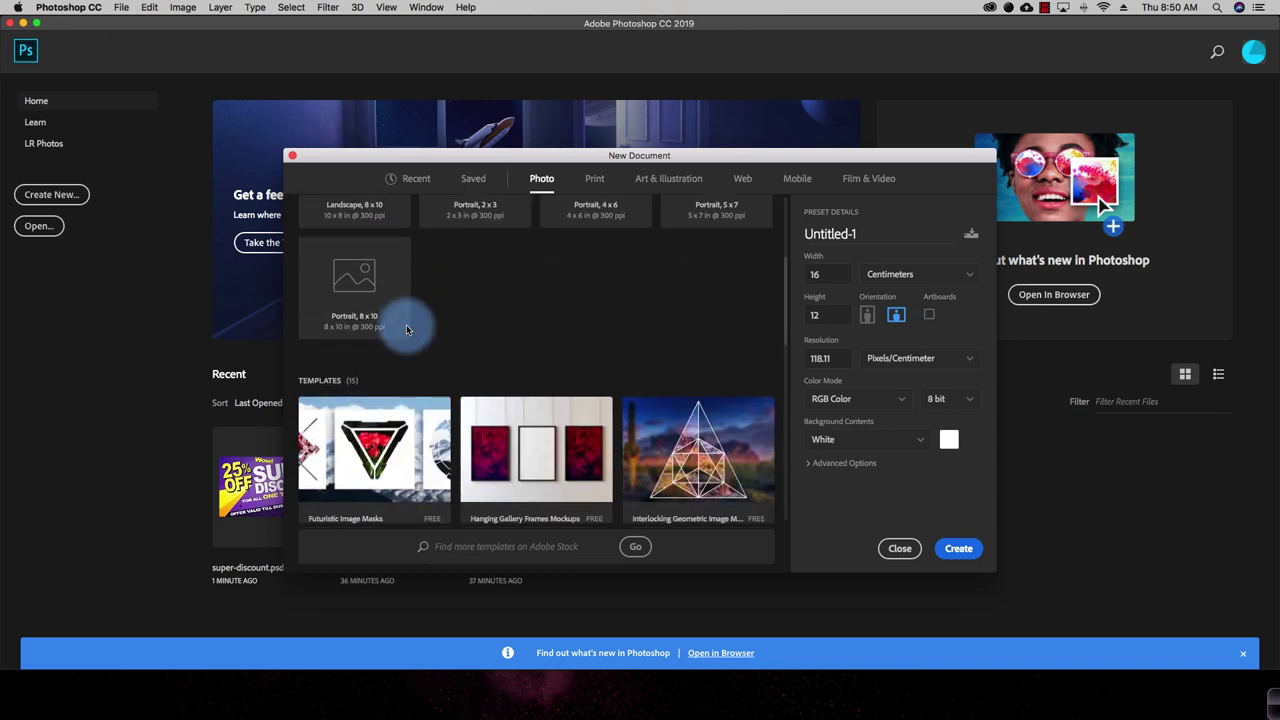
pyautogui.scroll(4, 402, 325)
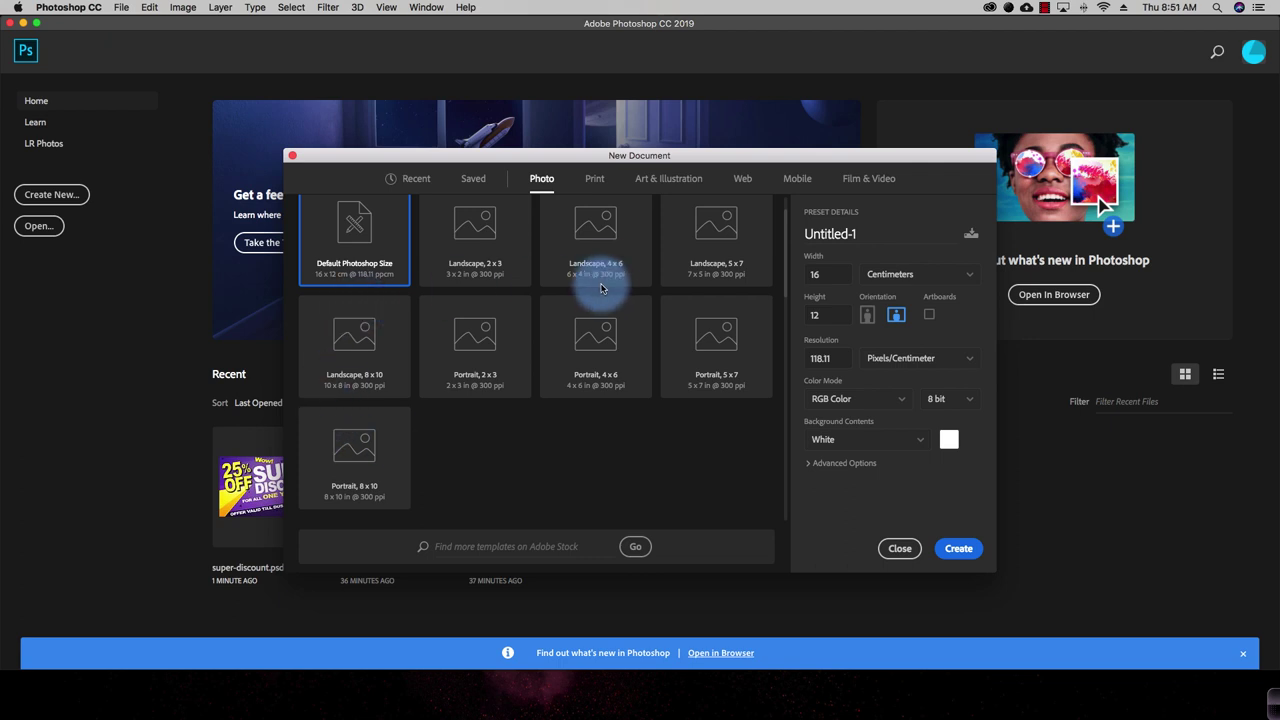
pyautogui.scroll(1, 600, 265)
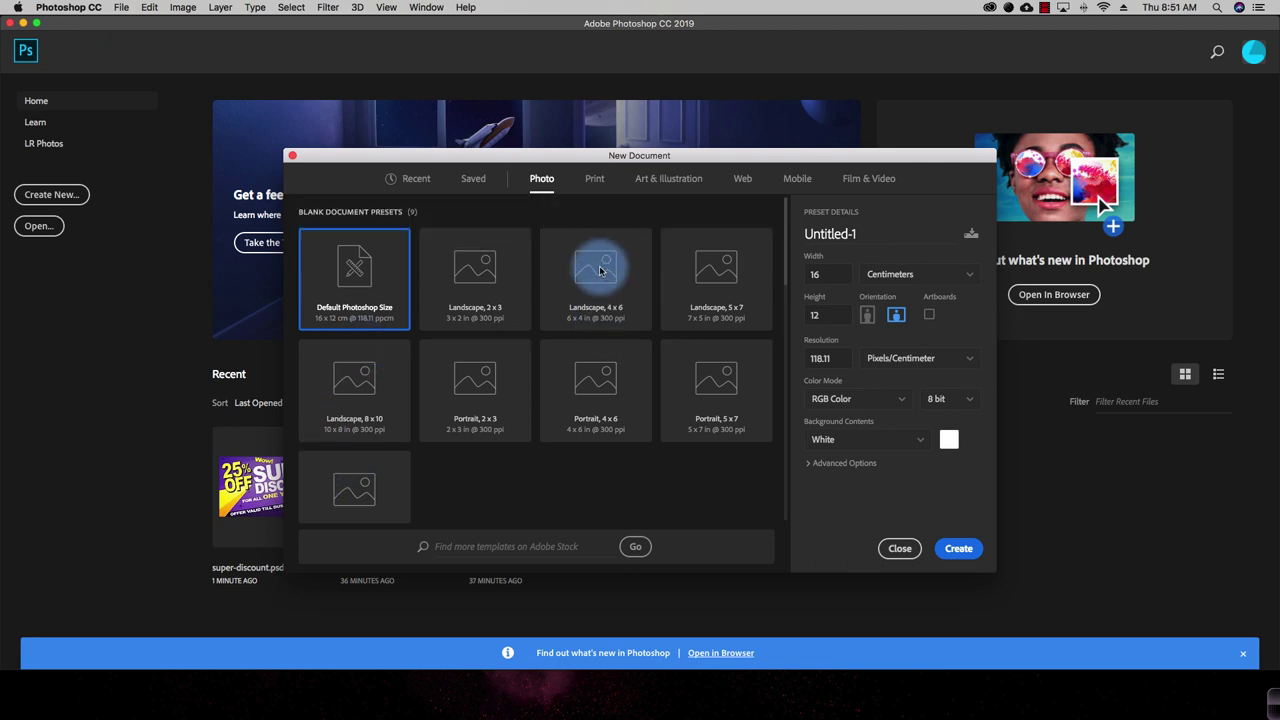
# Browse all 14 blank Print presets, starting from Letter at 8.5 x 11 in, 300 ppi.
pyautogui.click(595, 180)
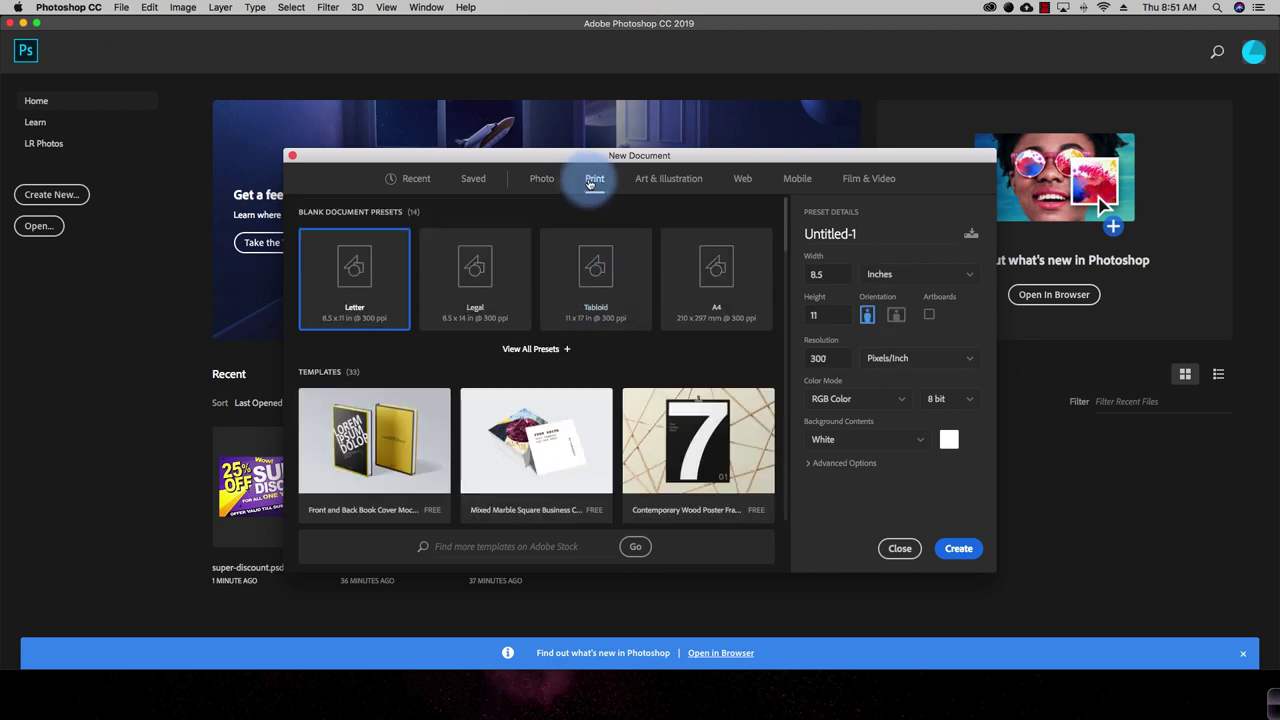
pyautogui.click(526, 346)
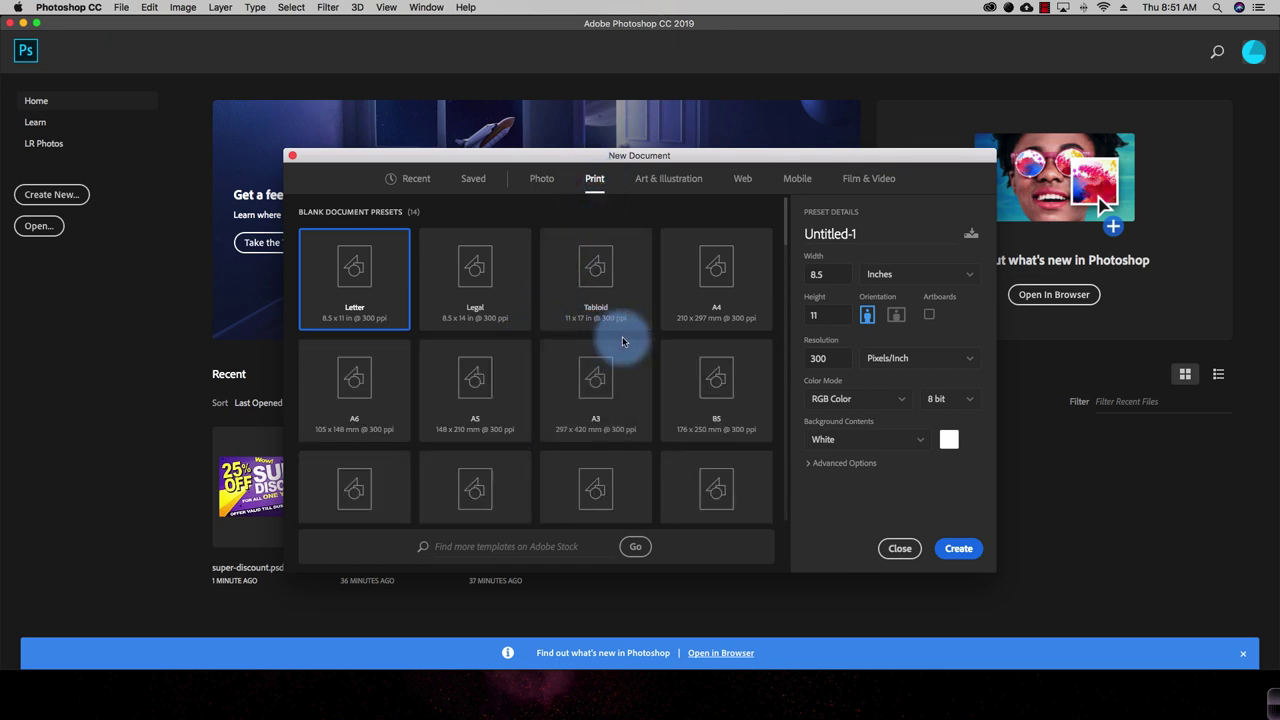
pyautogui.scroll(-5, 623, 342)
pyautogui.scroll(5, 623, 342)
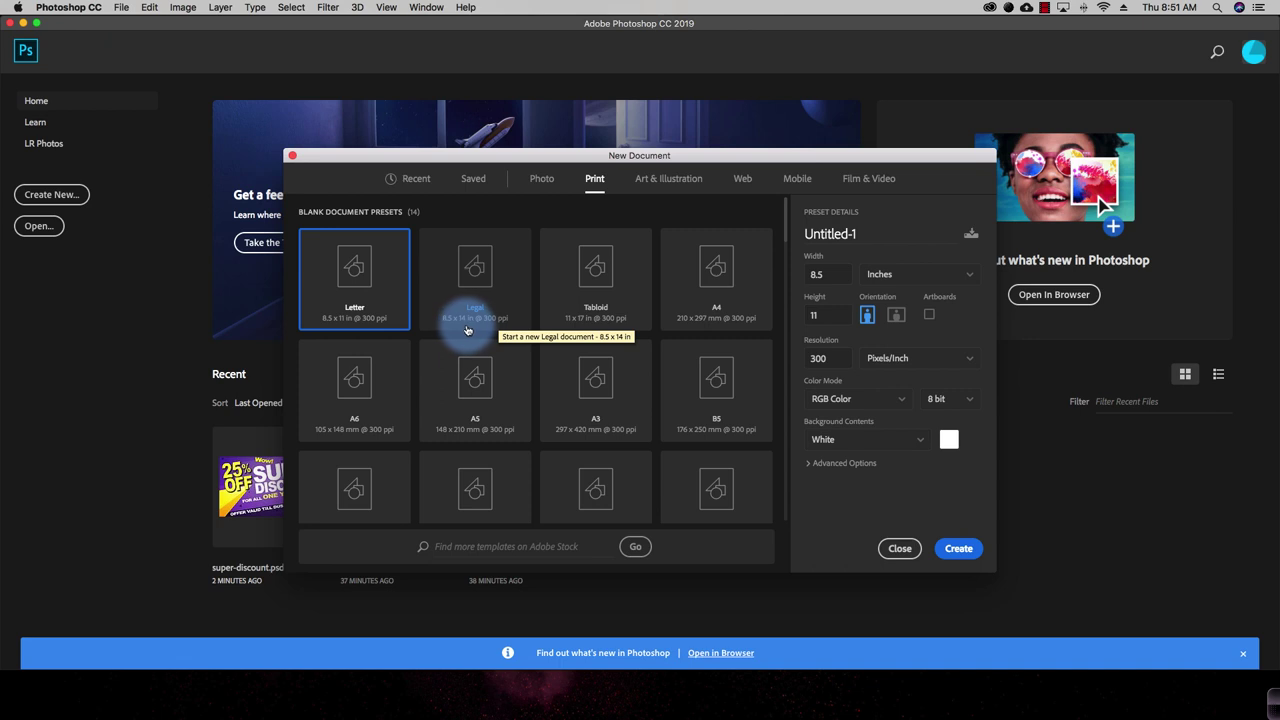
pyautogui.scroll(-2, 590, 308)
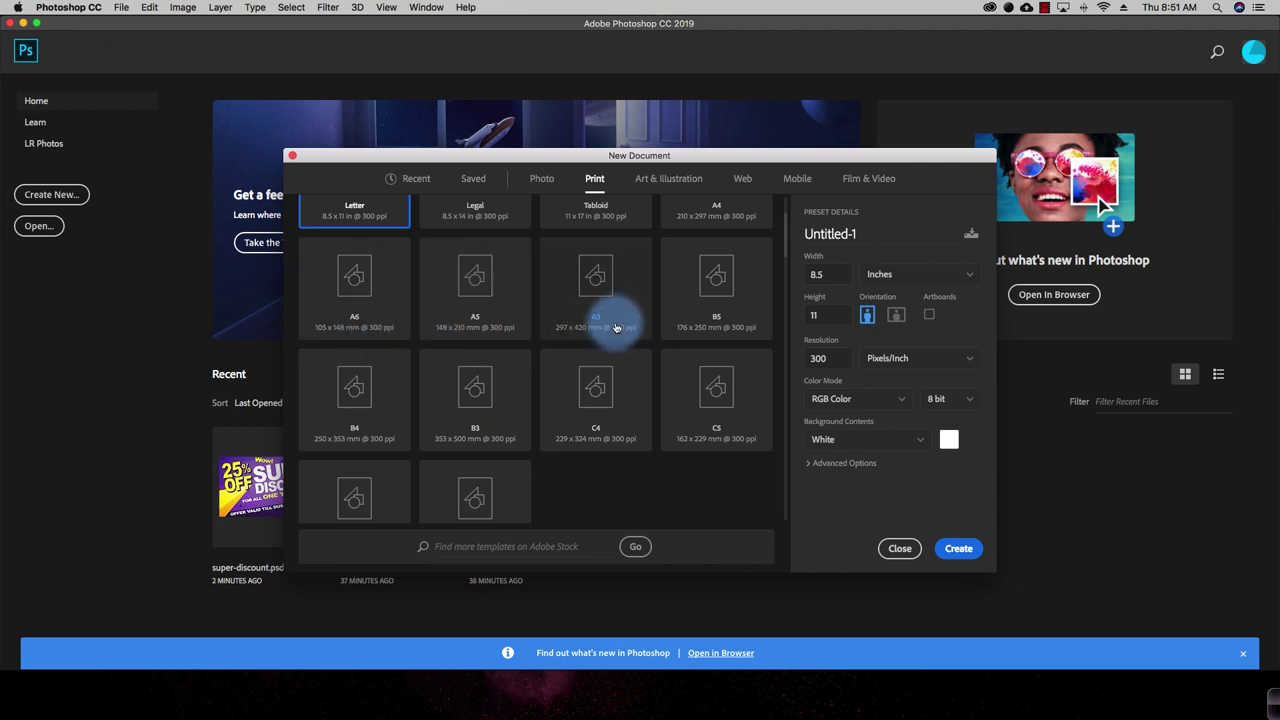
pyautogui.scroll(1, 560, 435)
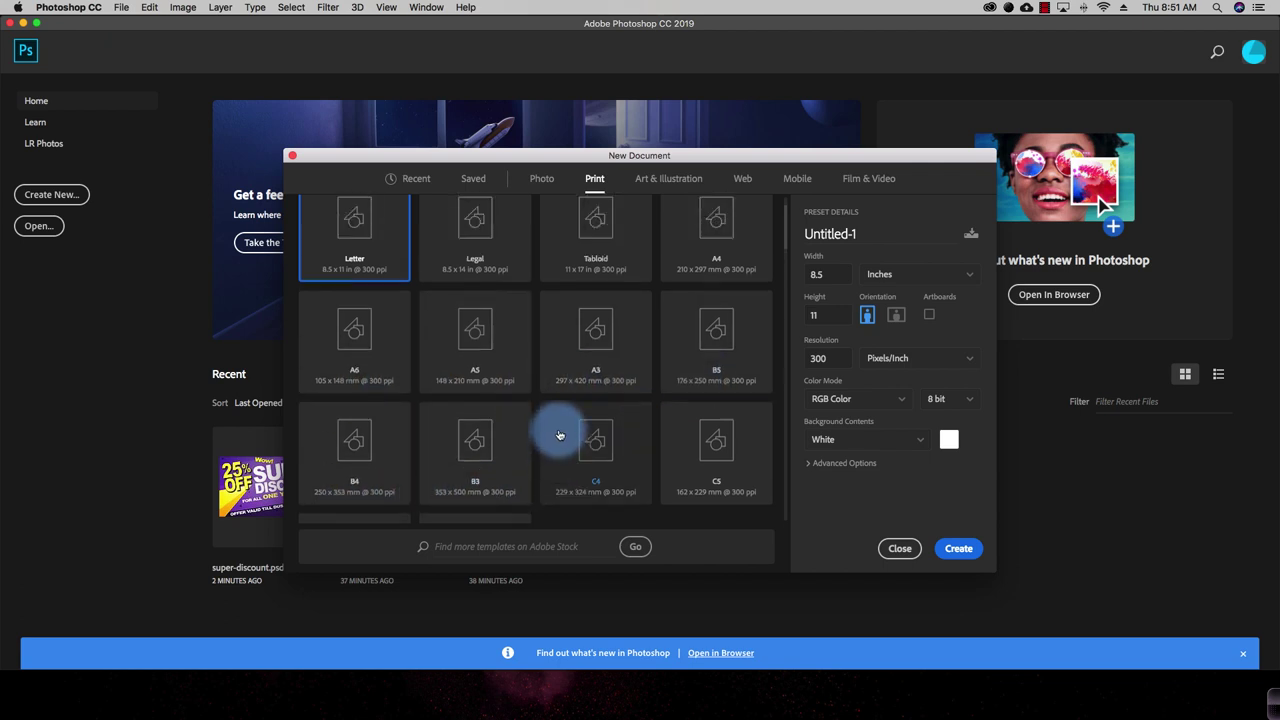
pyautogui.scroll(-6, 560, 435)
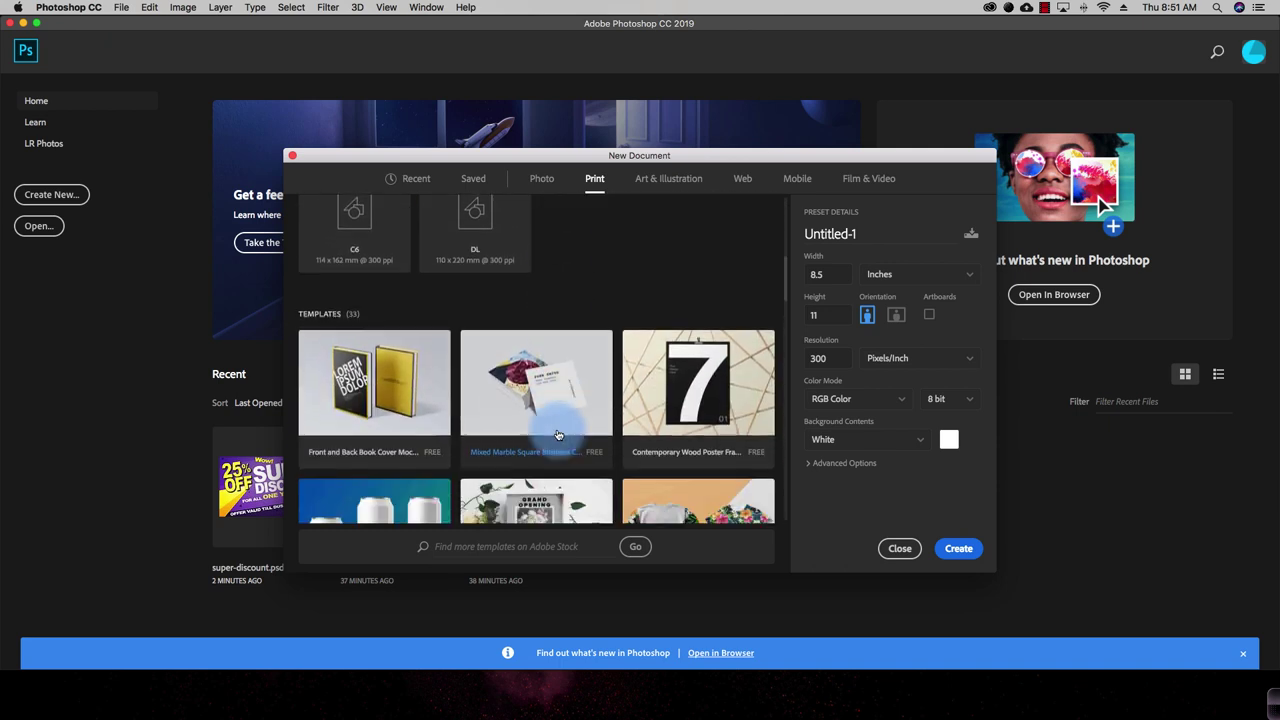
pyautogui.scroll(6, 558, 434)
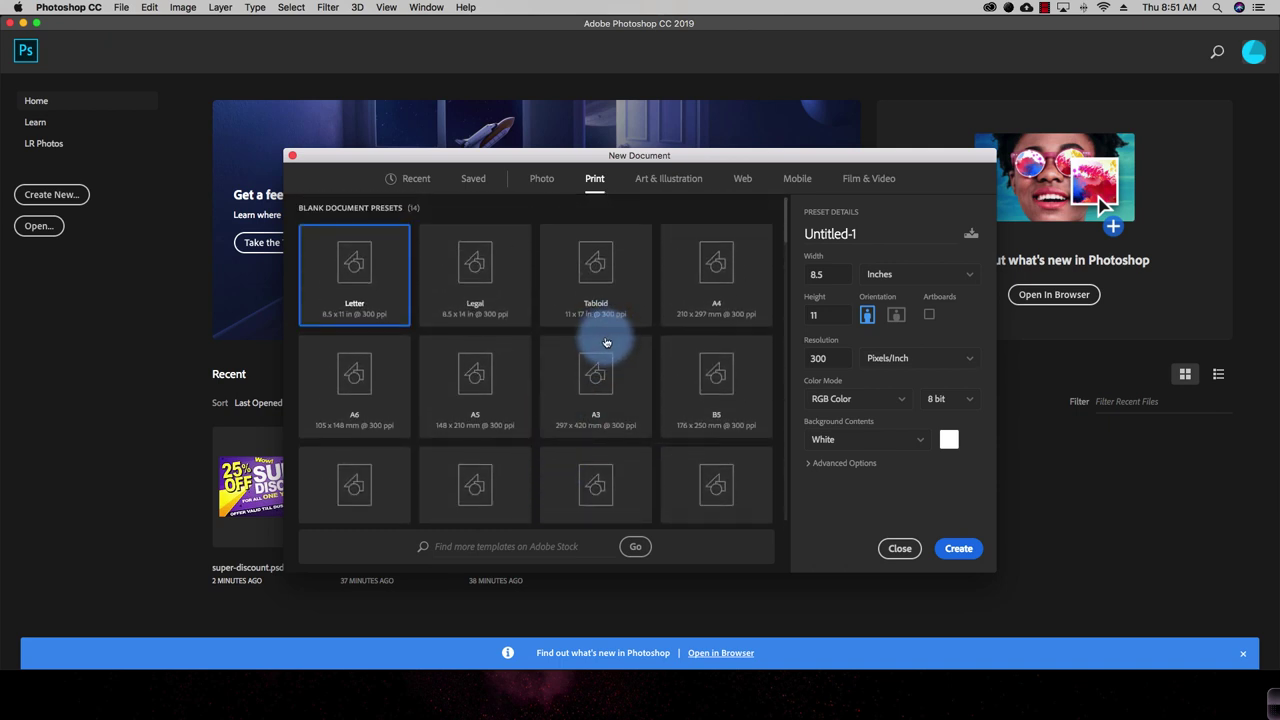
# View all Art & Illustration presets, select 720p (1280 x 720), then show the Web presets.
pyautogui.click(651, 177)
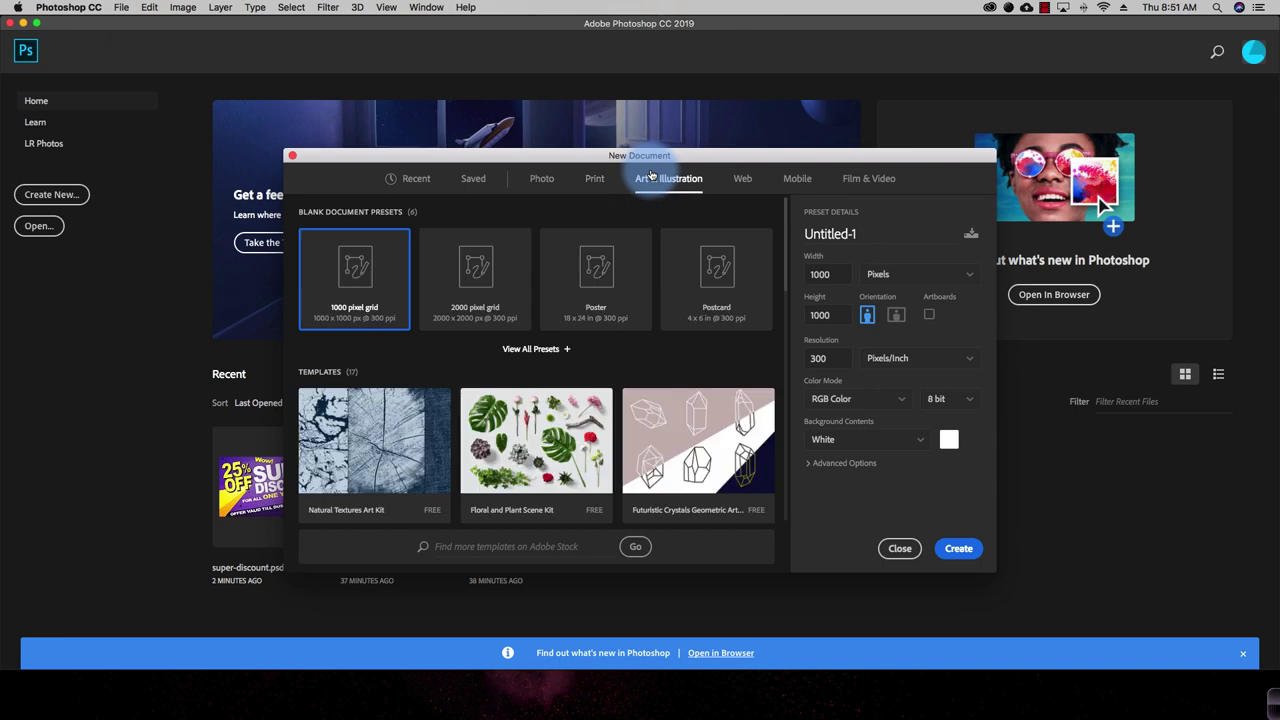
pyautogui.click(550, 349)
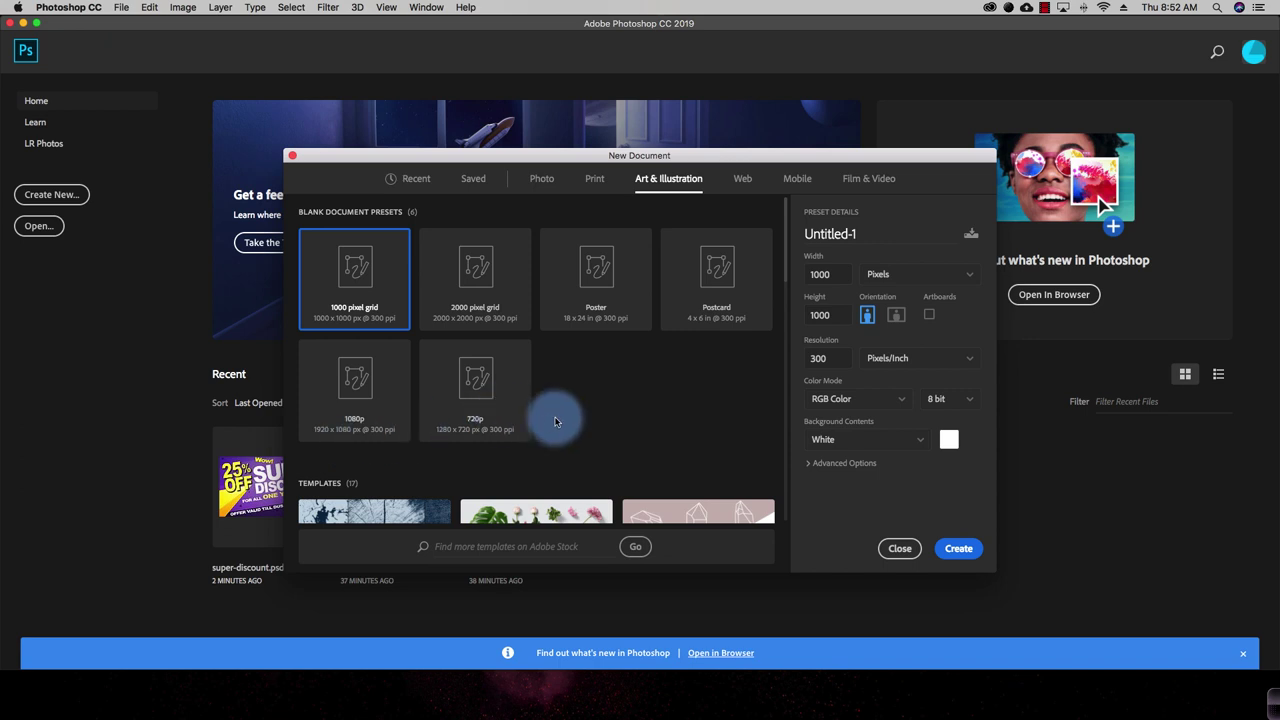
pyautogui.click(490, 387)
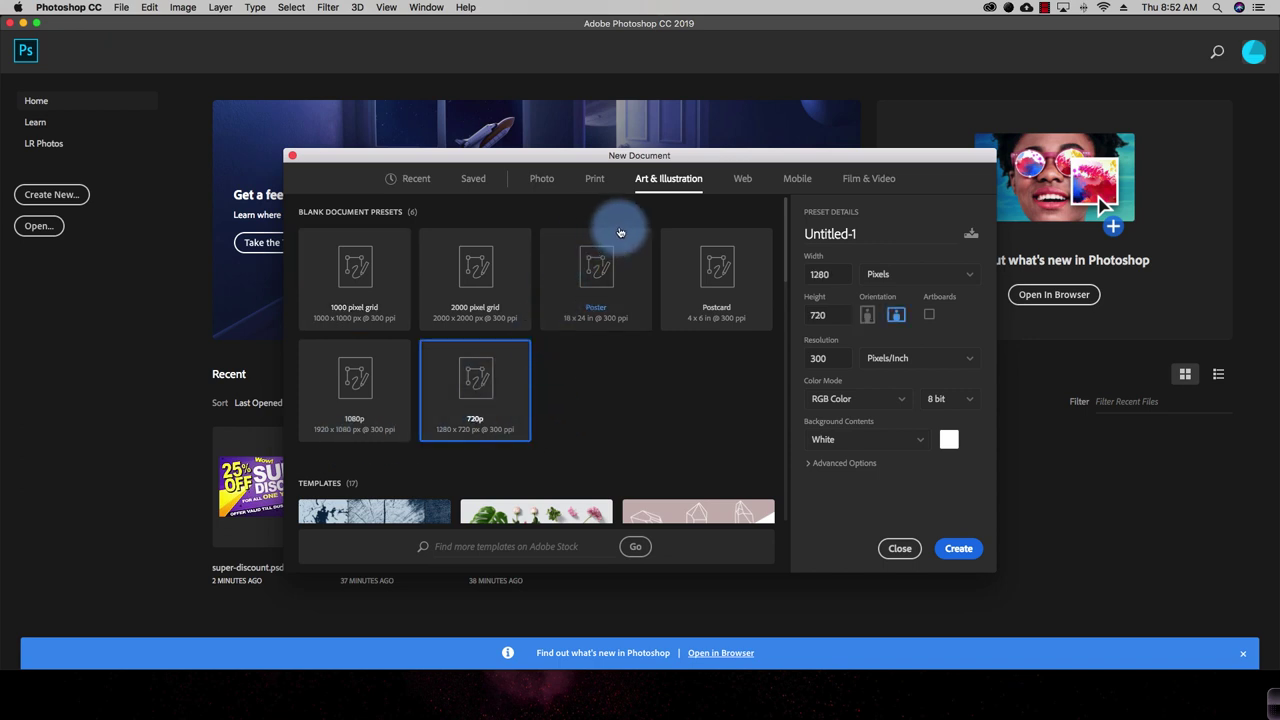
pyautogui.click(743, 180)
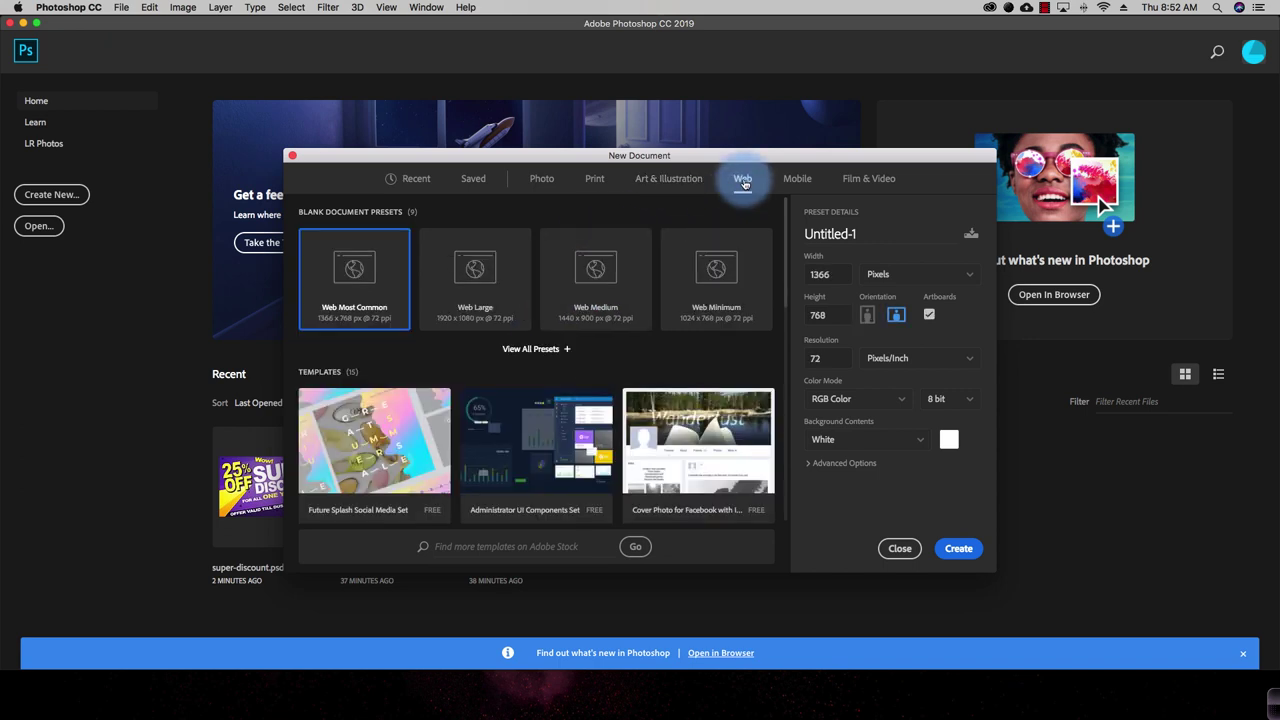
# Expand all nine Web presets and scroll through every Mobile preset before showing Film & Video.
pyautogui.click(528, 348)
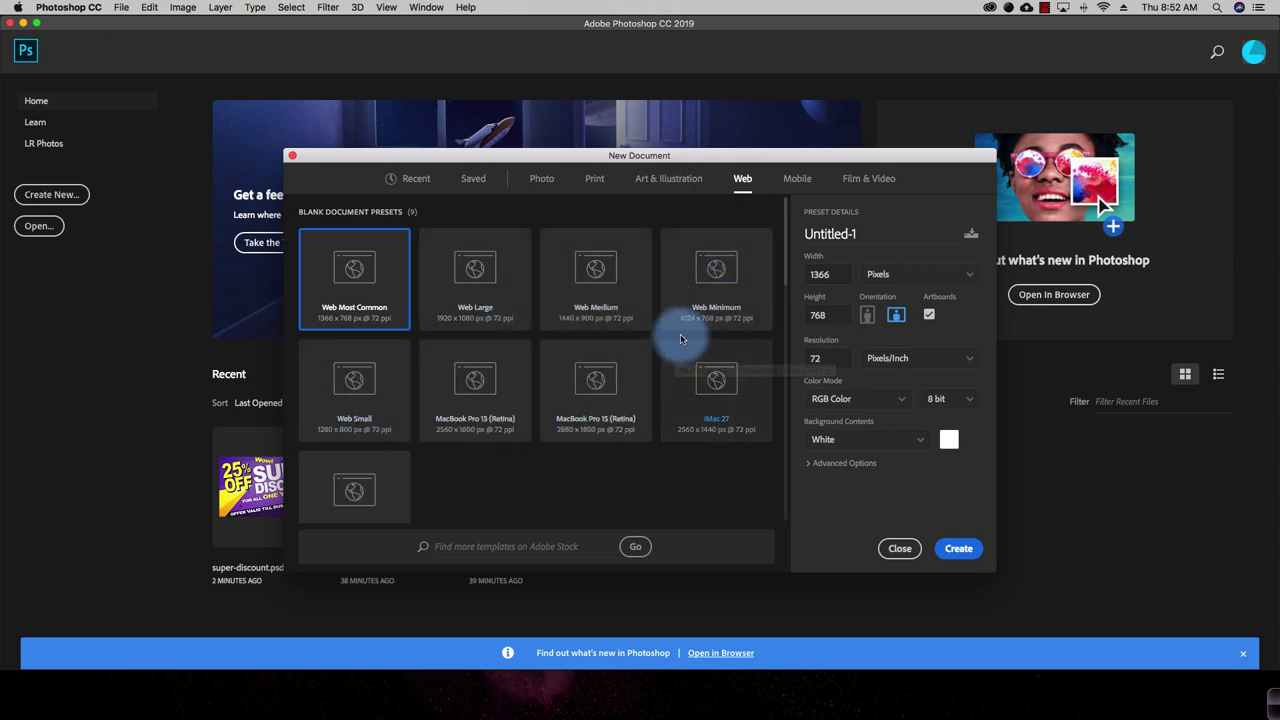
pyautogui.click(797, 178)
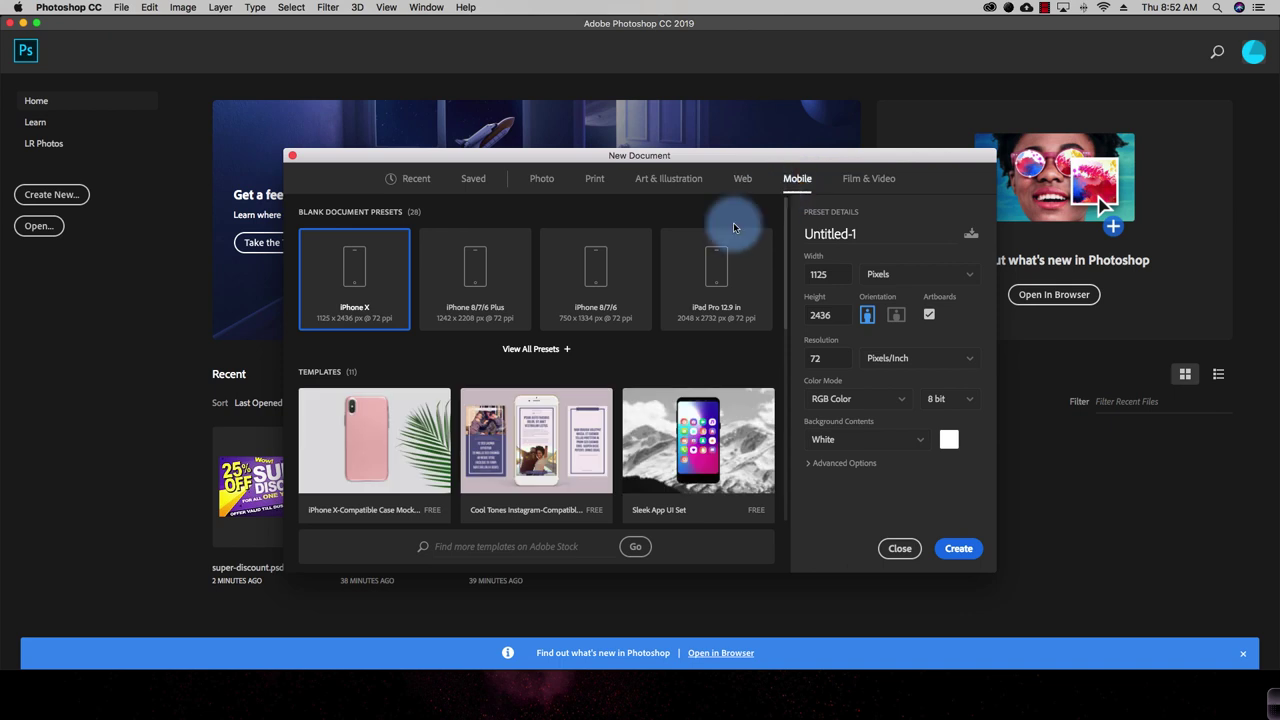
pyautogui.click(531, 349)
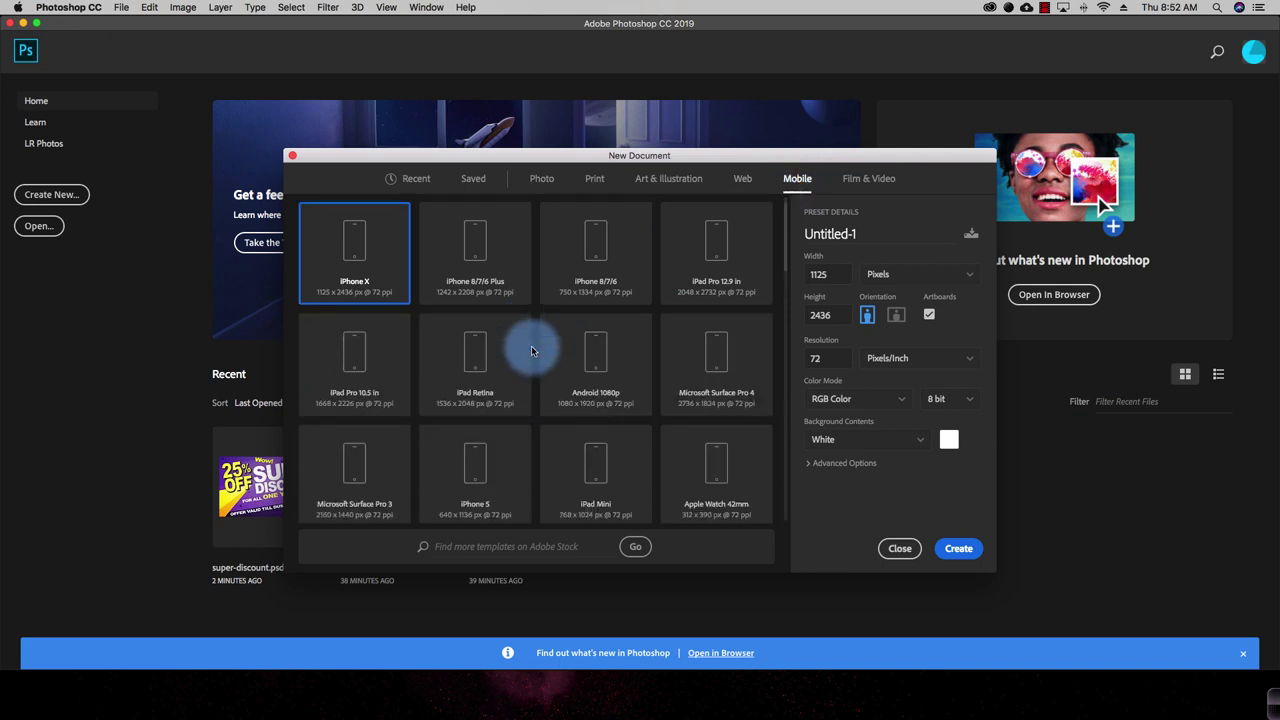
pyautogui.click(382, 318)
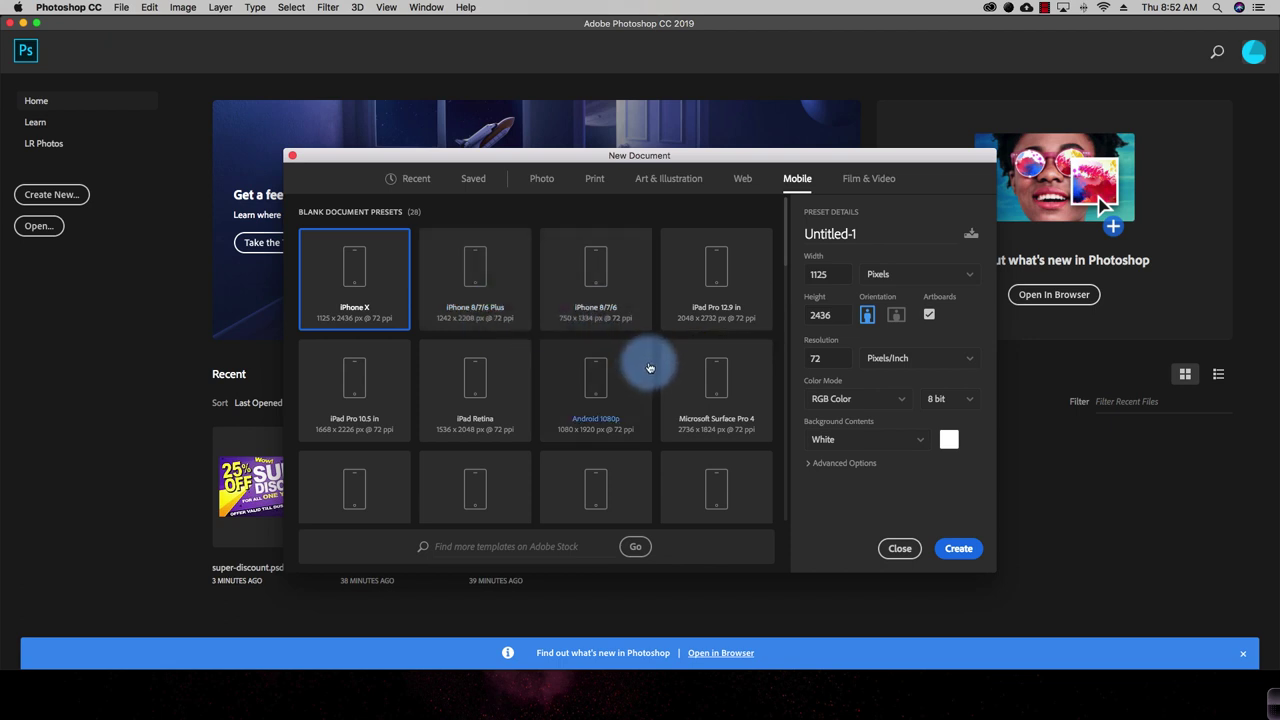
pyautogui.scroll(-5, 649, 363)
pyautogui.scroll(-4, 647, 363)
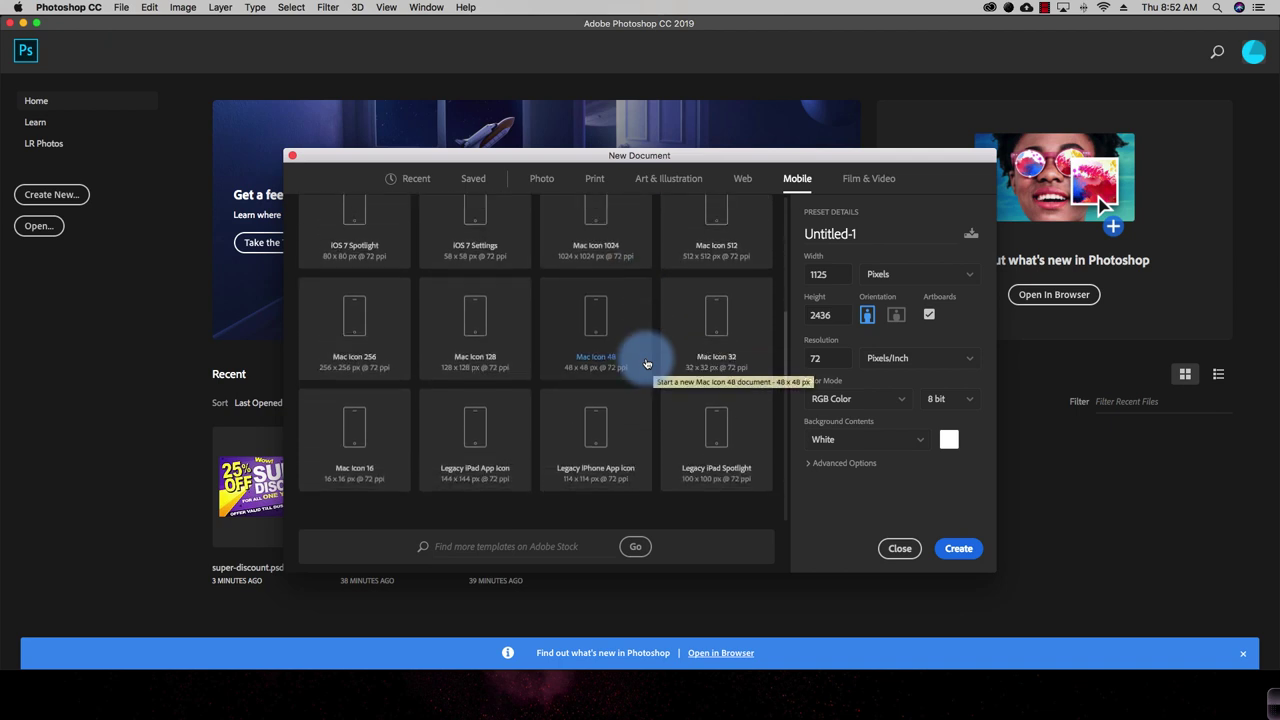
pyautogui.click(797, 178)
pyautogui.click(852, 182)
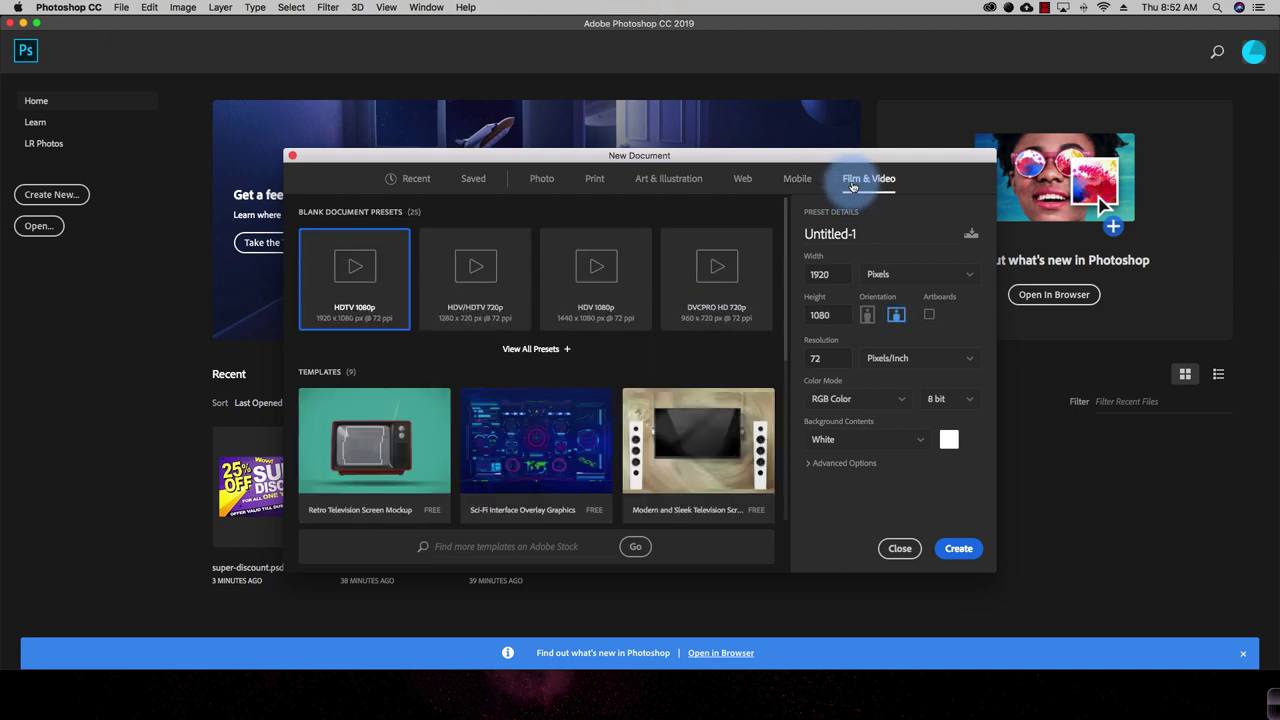
# Expand and scroll through all 25 Film & Video presets, keeping HDTV 1080p at 1920 x 1080.
pyautogui.click(553, 346)
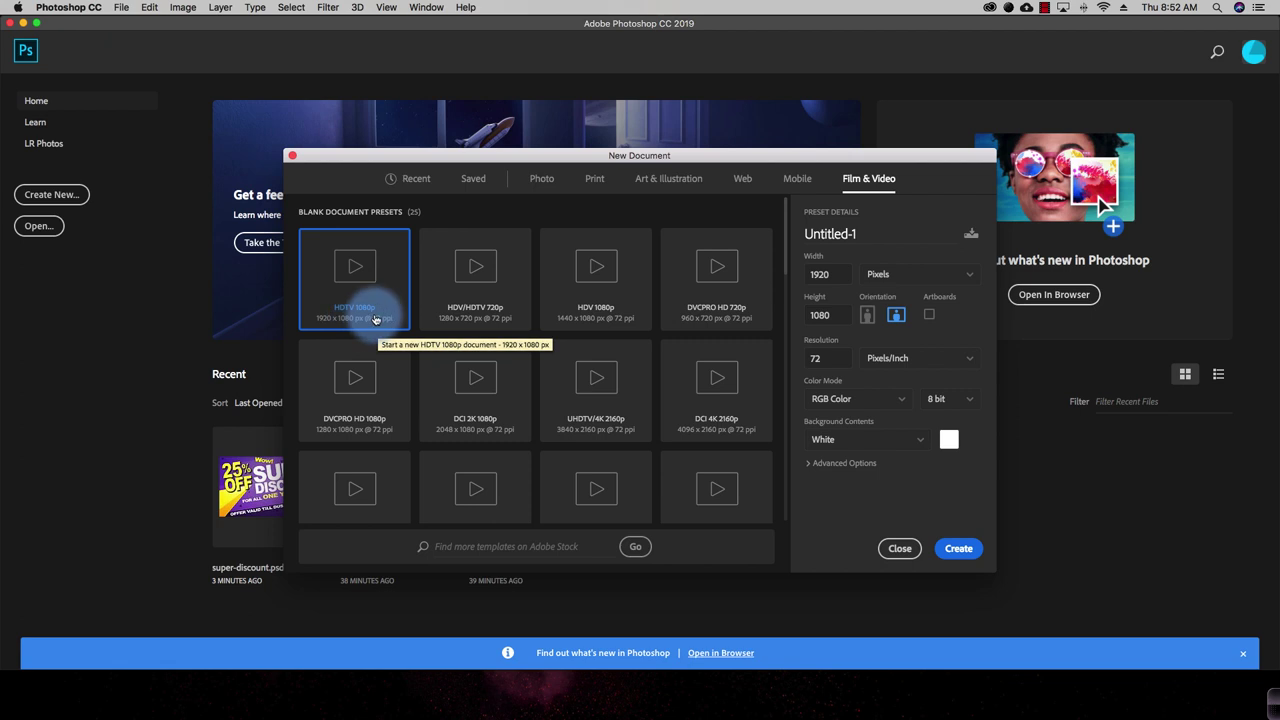
pyautogui.scroll(-5, 410, 318)
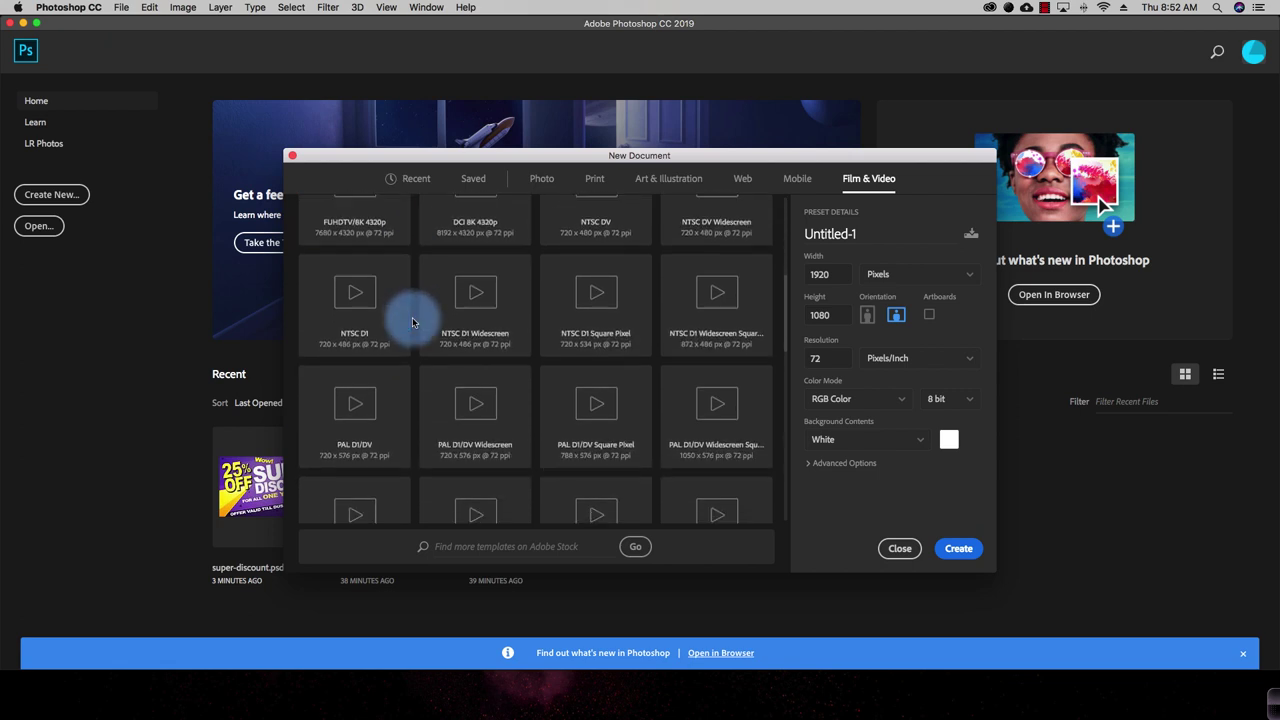
pyautogui.scroll(5, 410, 316)
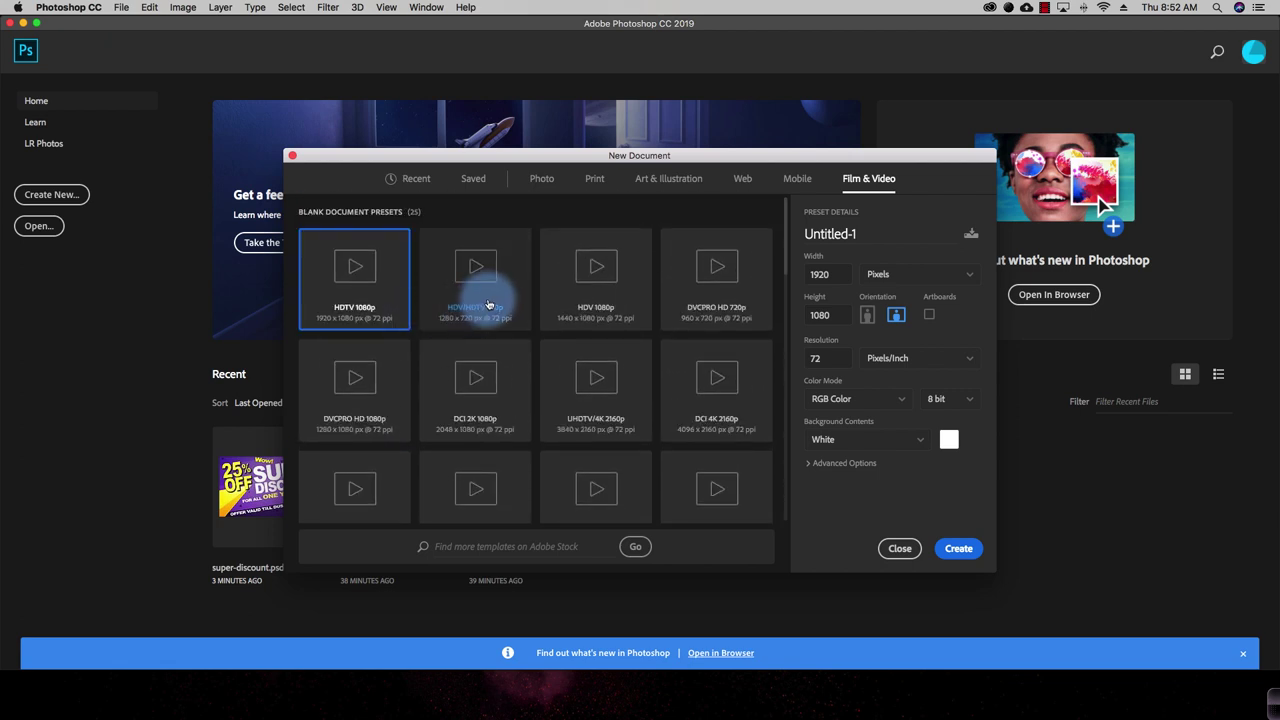
# Rename the document to 'mynewpreset' and select its 1920 width and 1080 height values.
pyautogui.doubleClick(866, 234)
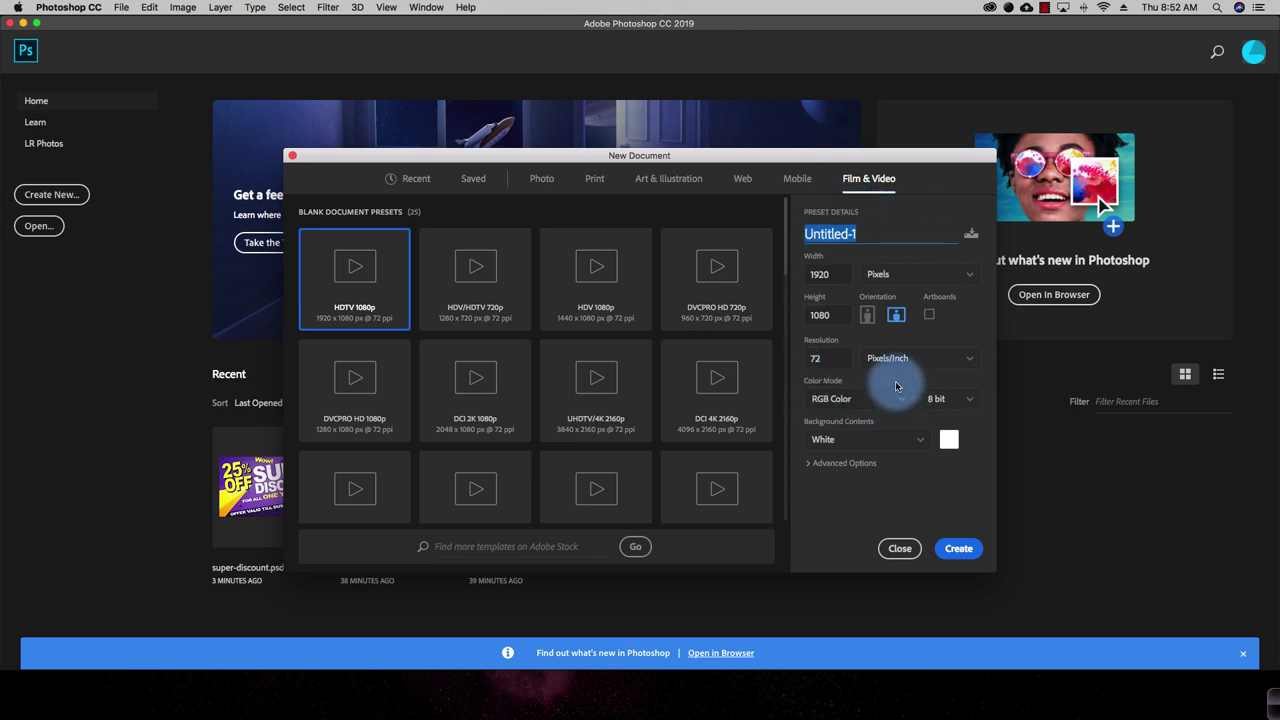
pyautogui.write('mynewpreset')
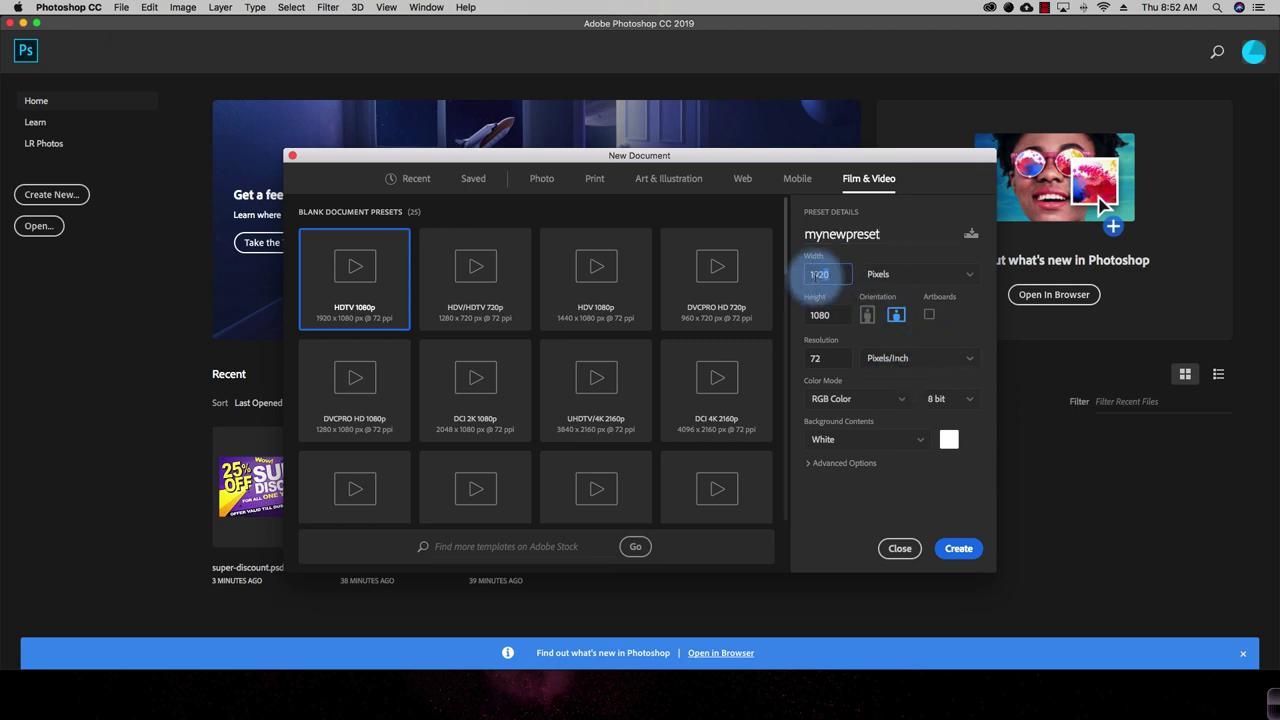
pyautogui.click(806, 275)
pyautogui.click(806, 315)
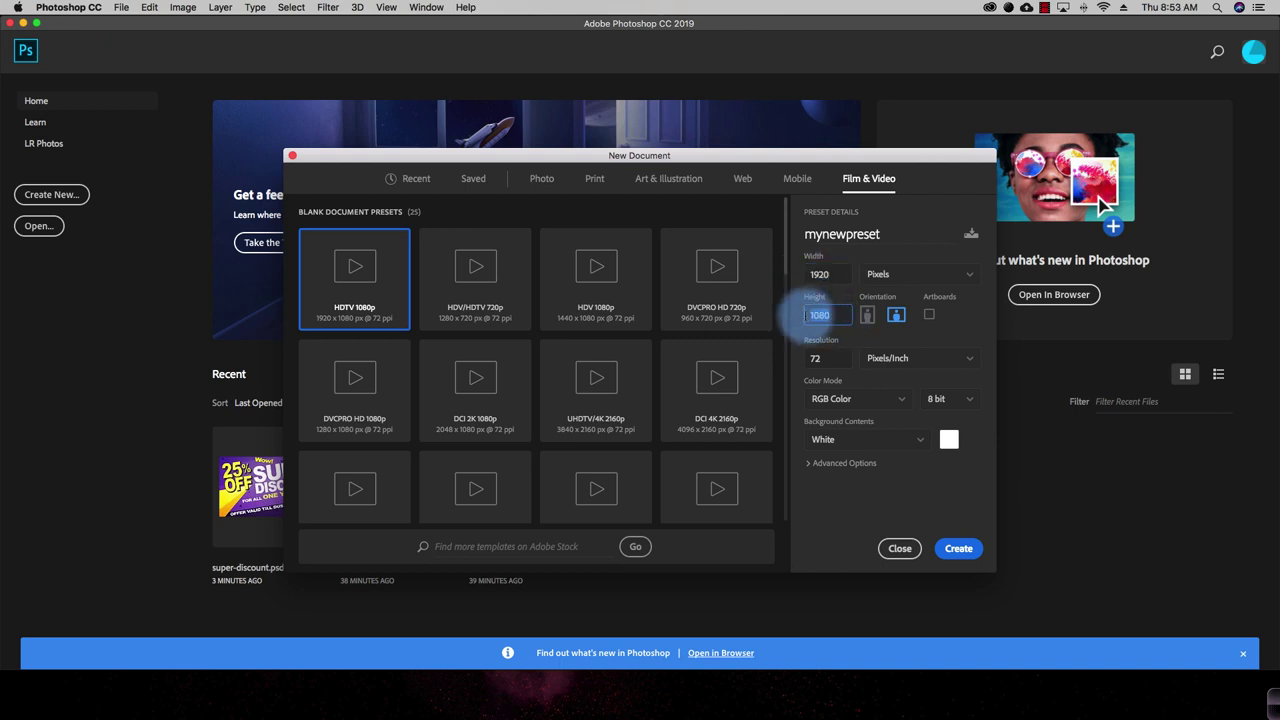
# Set Background Contents to Background Color, leaving the colour picker unchanged.
pyautogui.click(916, 440)
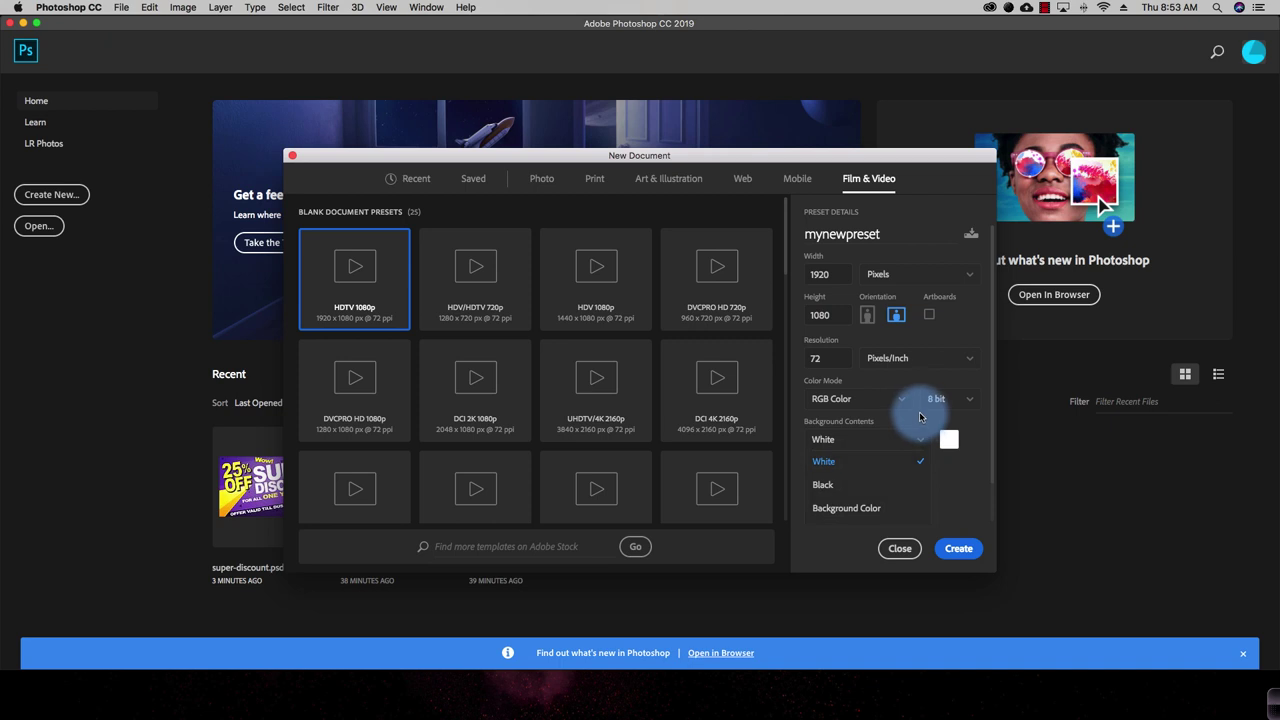
pyautogui.scroll(-1, 890, 465)
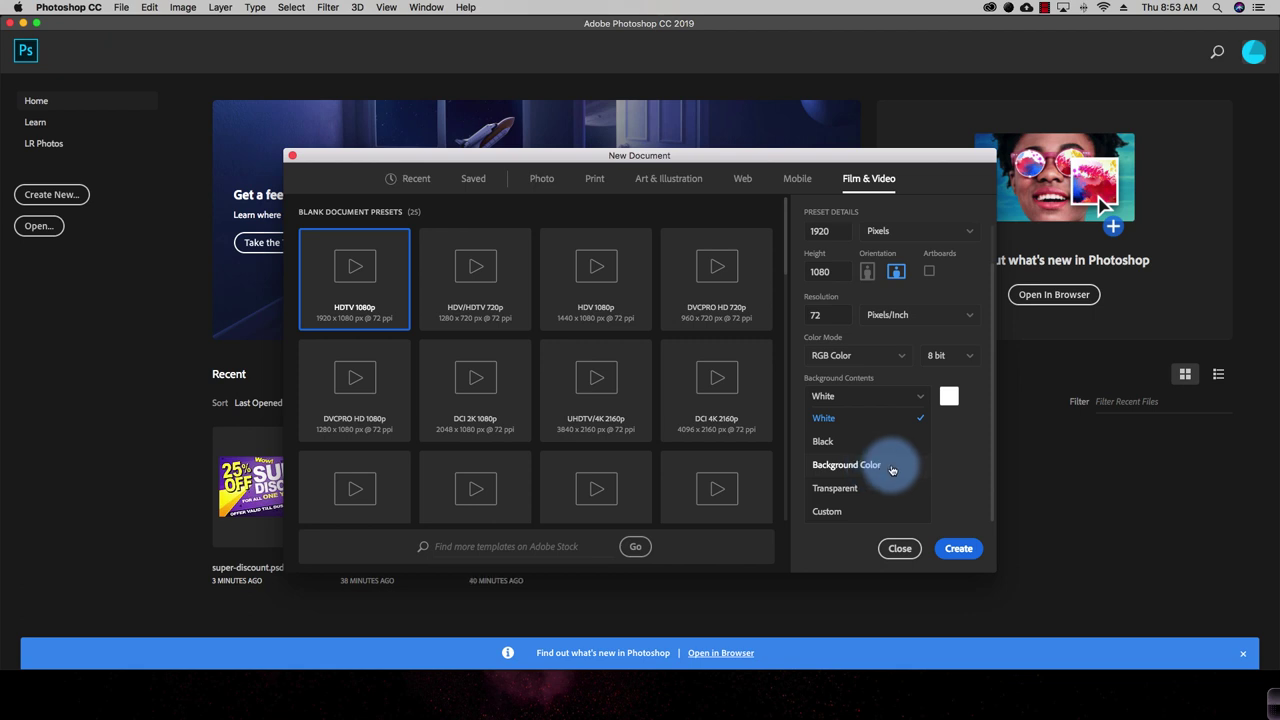
pyautogui.click(892, 466)
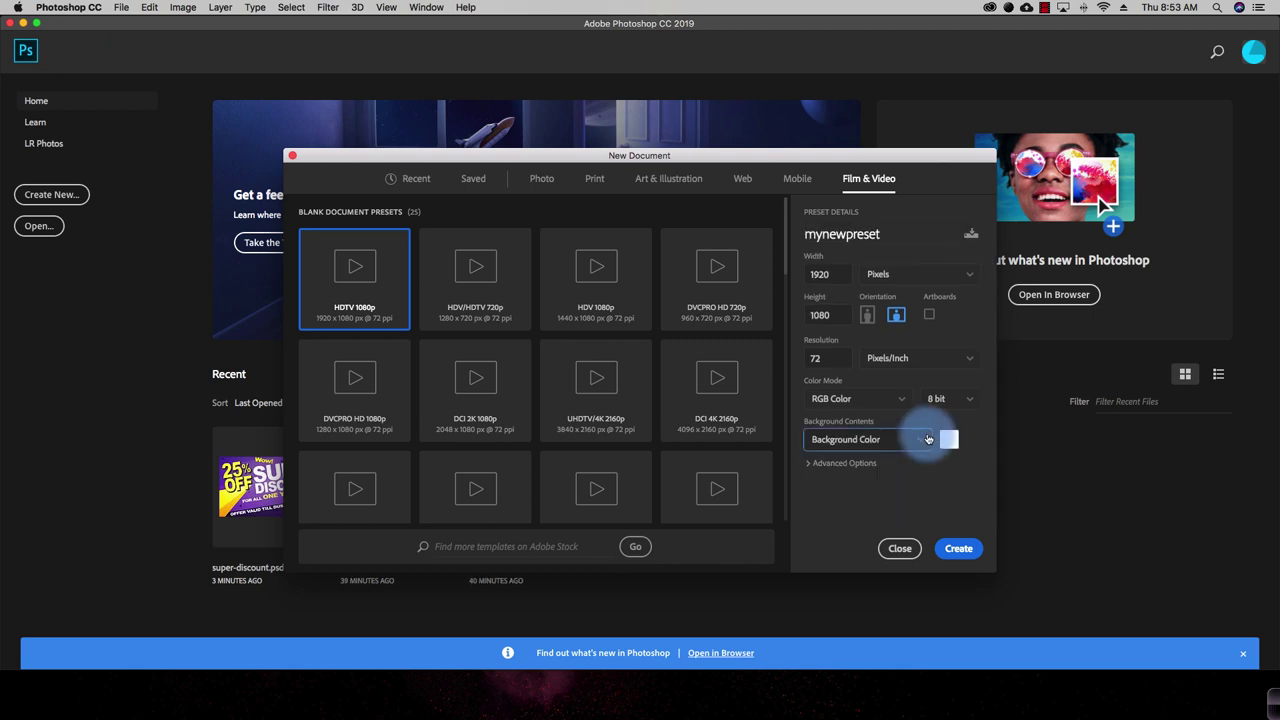
pyautogui.click(946, 438)
pyautogui.click(772, 273)
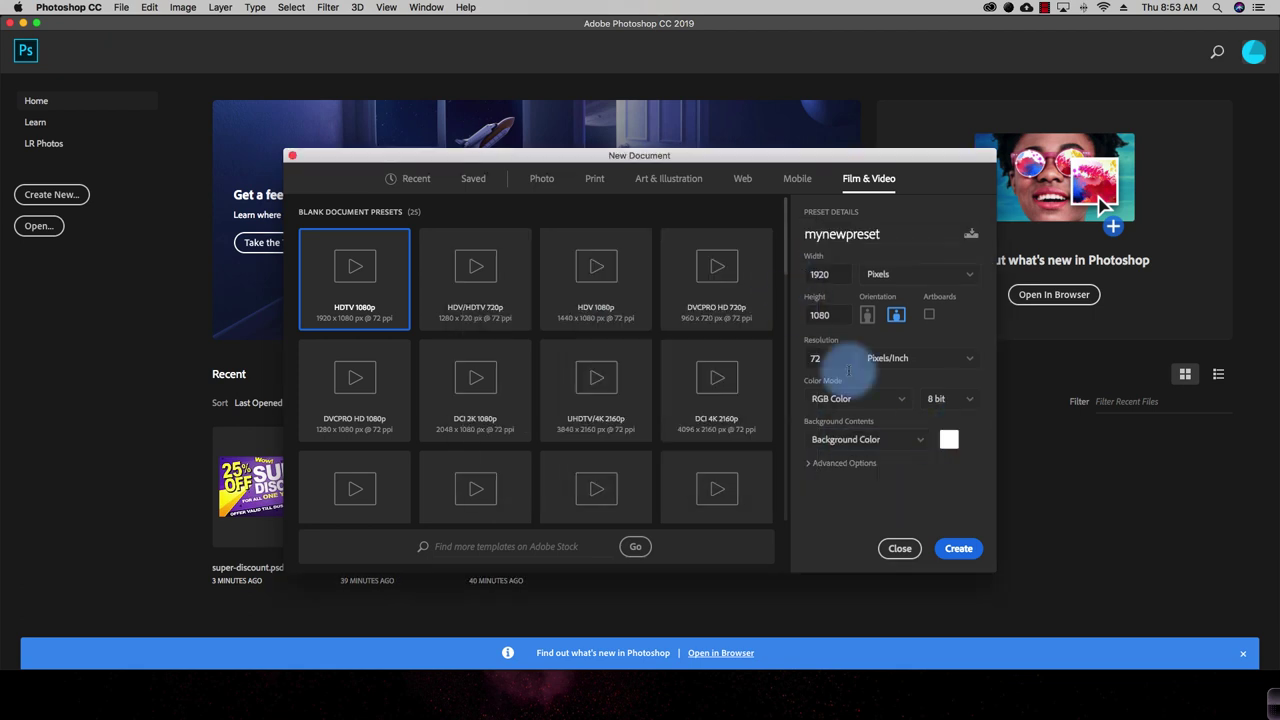
pyautogui.click(920, 439)
pyautogui.scroll(-1, 890, 500)
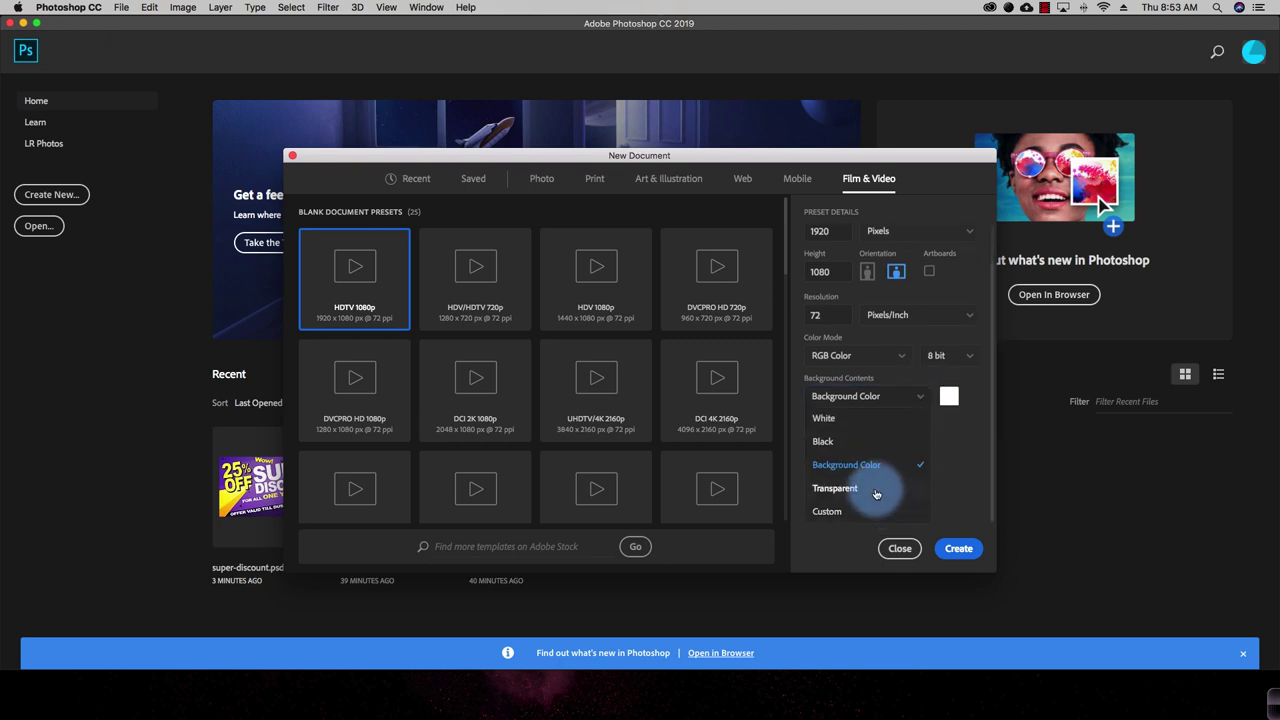
pyautogui.click(958, 482)
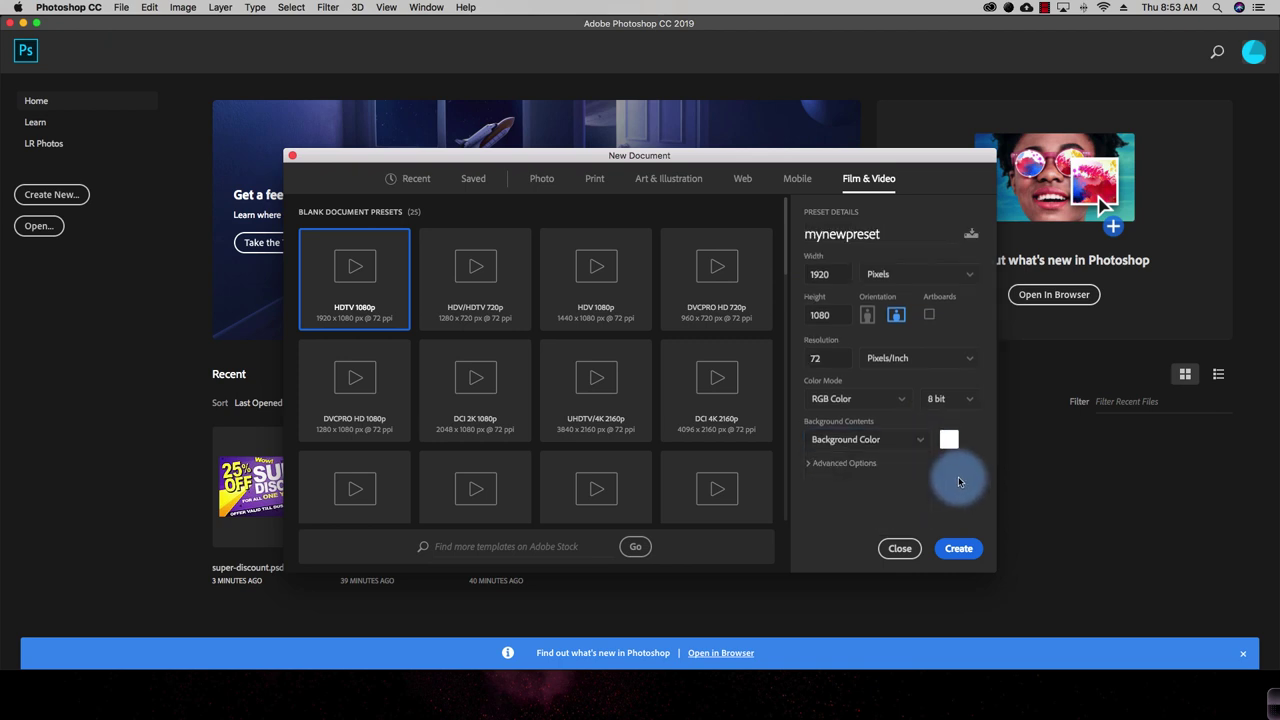
# Keep the colour mode at RGB Color and select the resolution value for replacement.
pyautogui.click(908, 396)
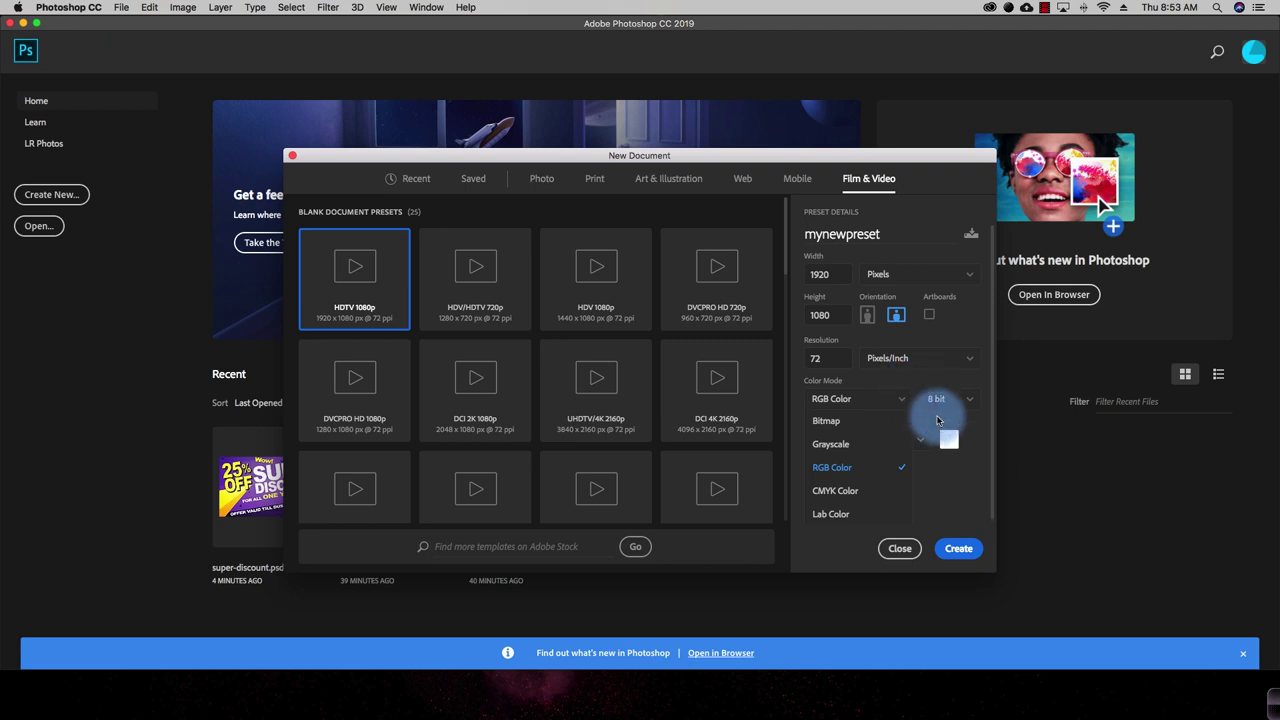
pyautogui.click(937, 414)
pyautogui.moveTo(840, 358); pyautogui.dragTo(787, 358)
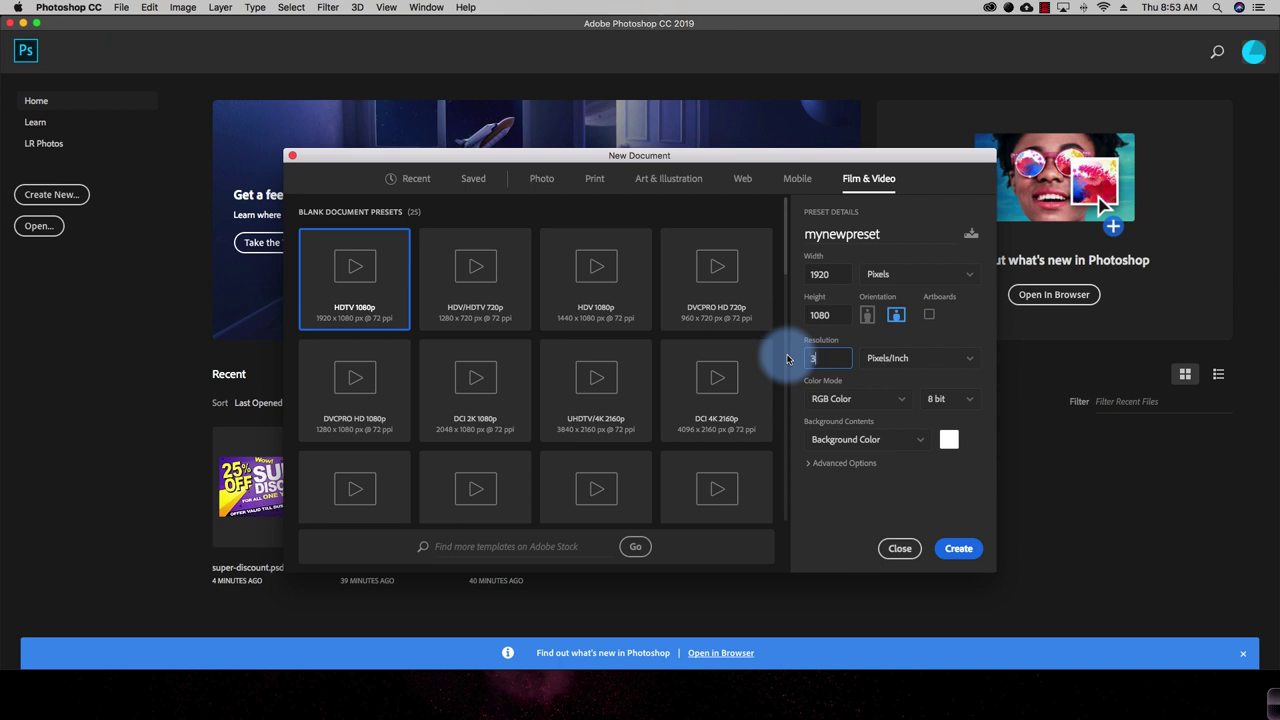
# Commit 300 pixels/inch resolution and confirm the width stays at 1920.
pyautogui.click(857, 376)
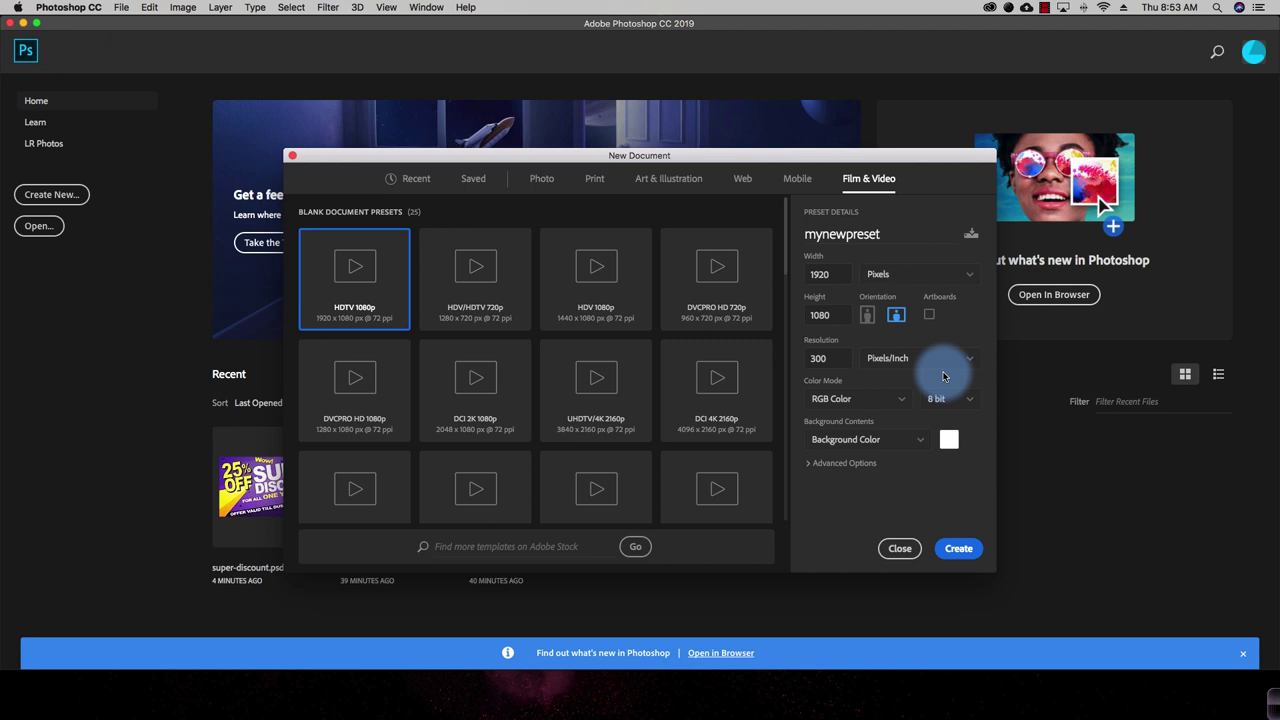
pyautogui.doubleClick(818, 274)
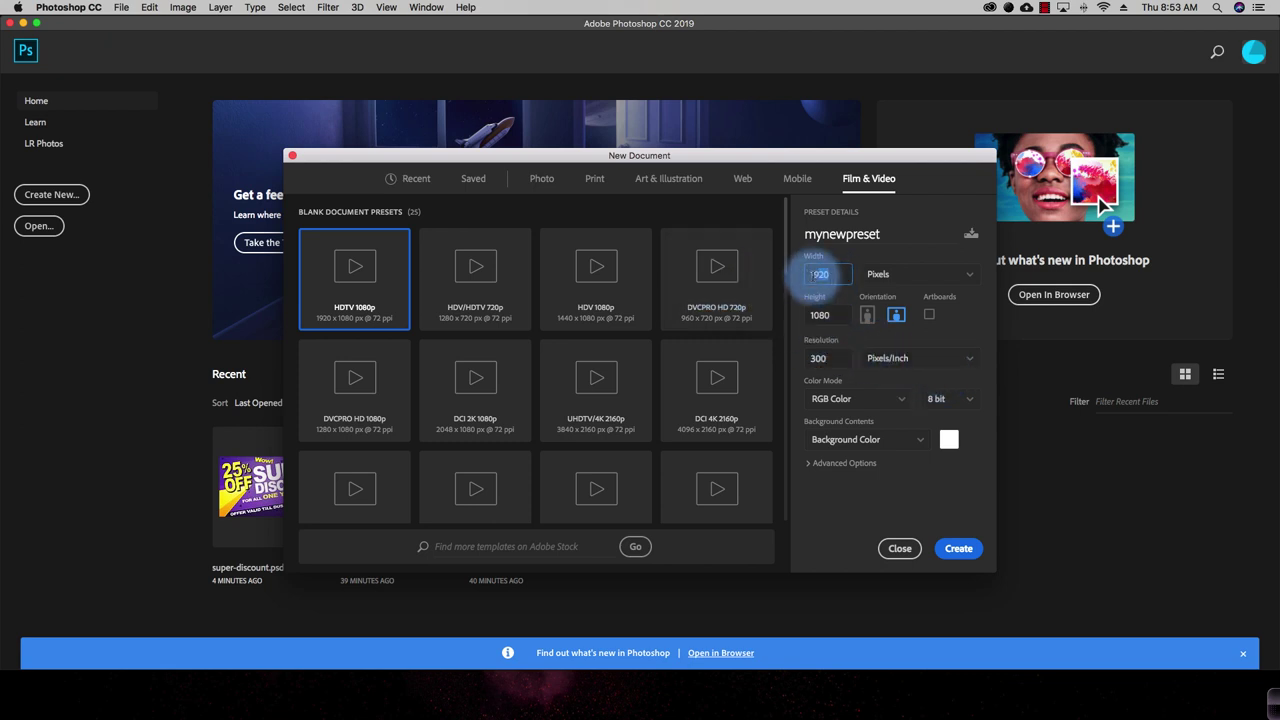
pyautogui.press('Down')
pyautogui.press('Down')
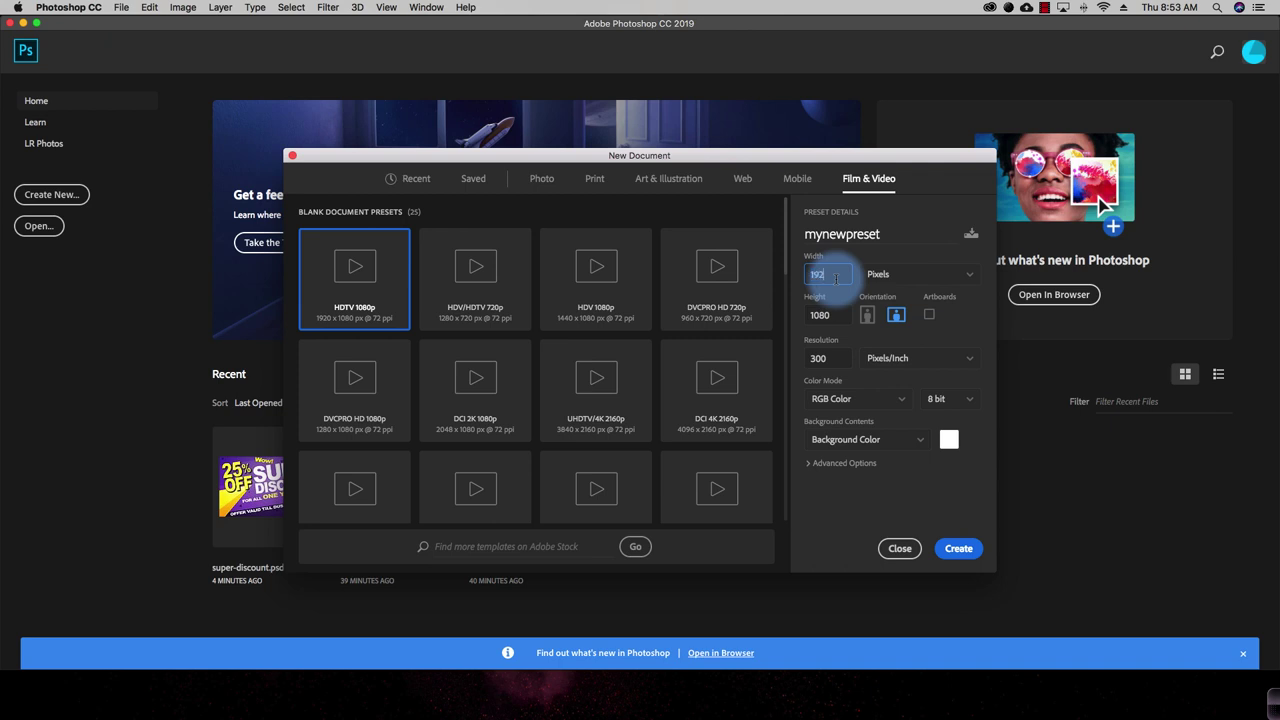
pyautogui.click(836, 279)
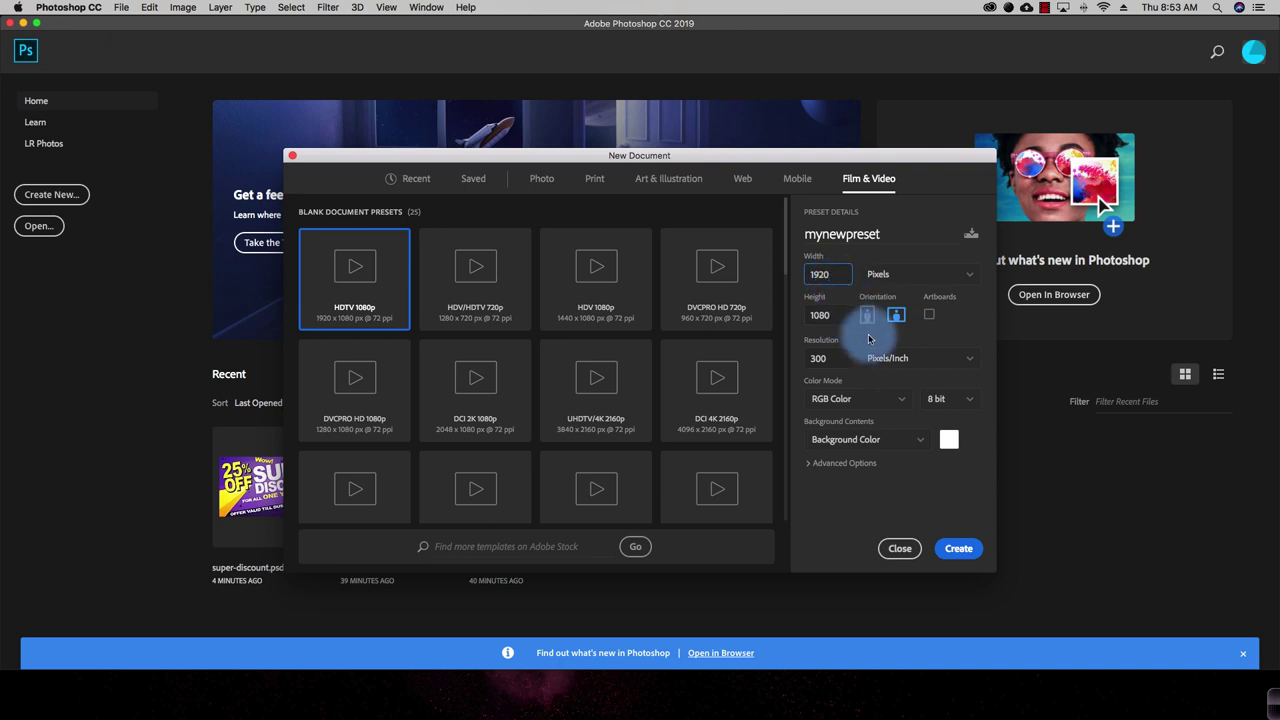
pyautogui.click(869, 339)
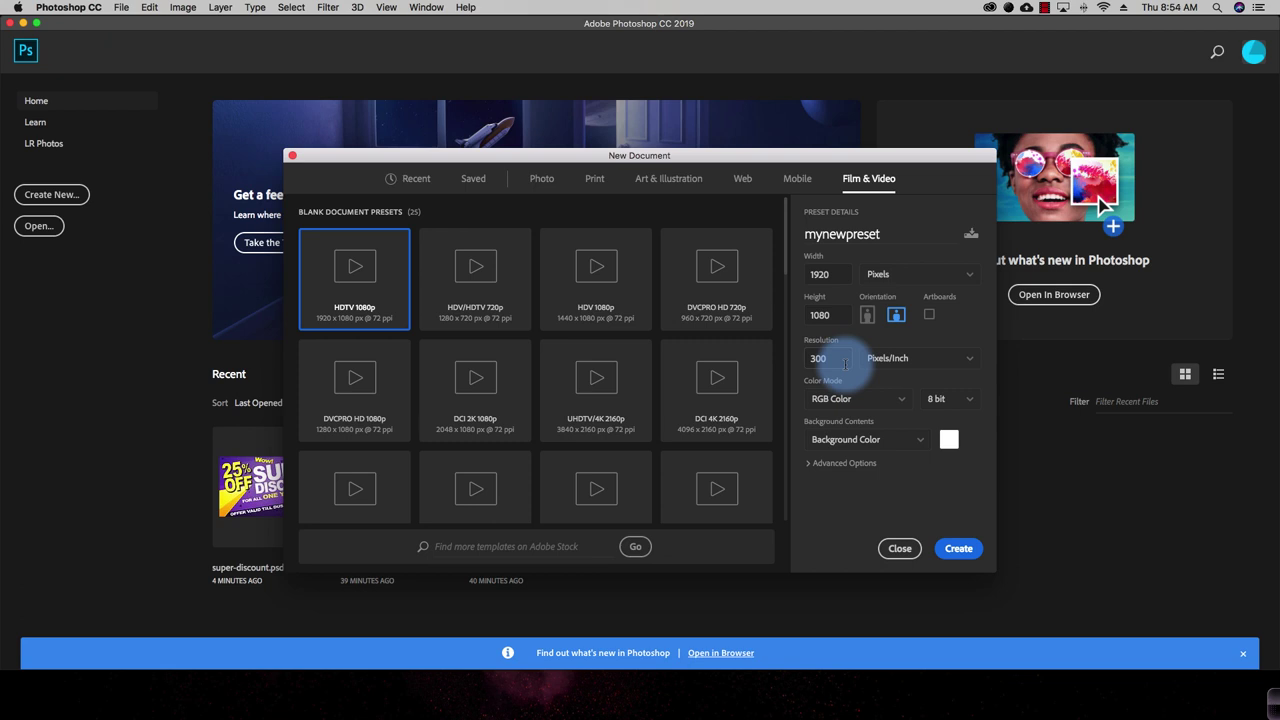
# Toggle the orientation to portrait and back to landscape.
pyautogui.click(868, 316)
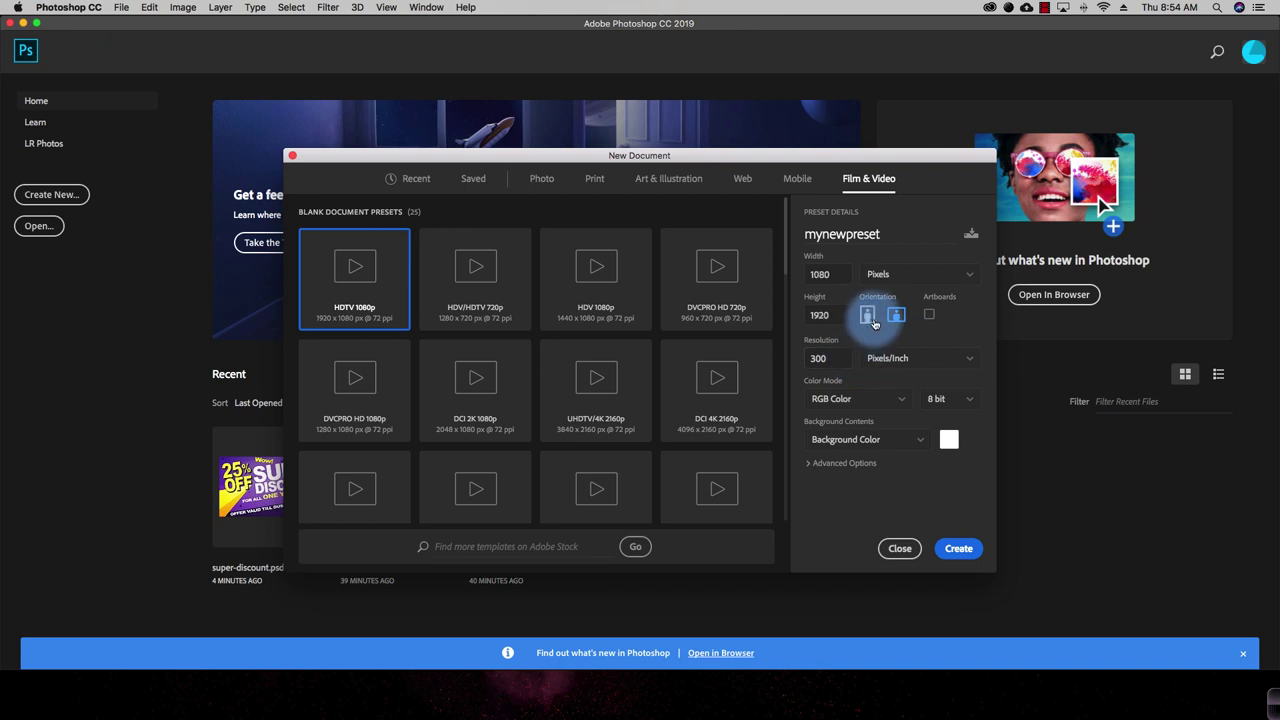
pyautogui.click(895, 316)
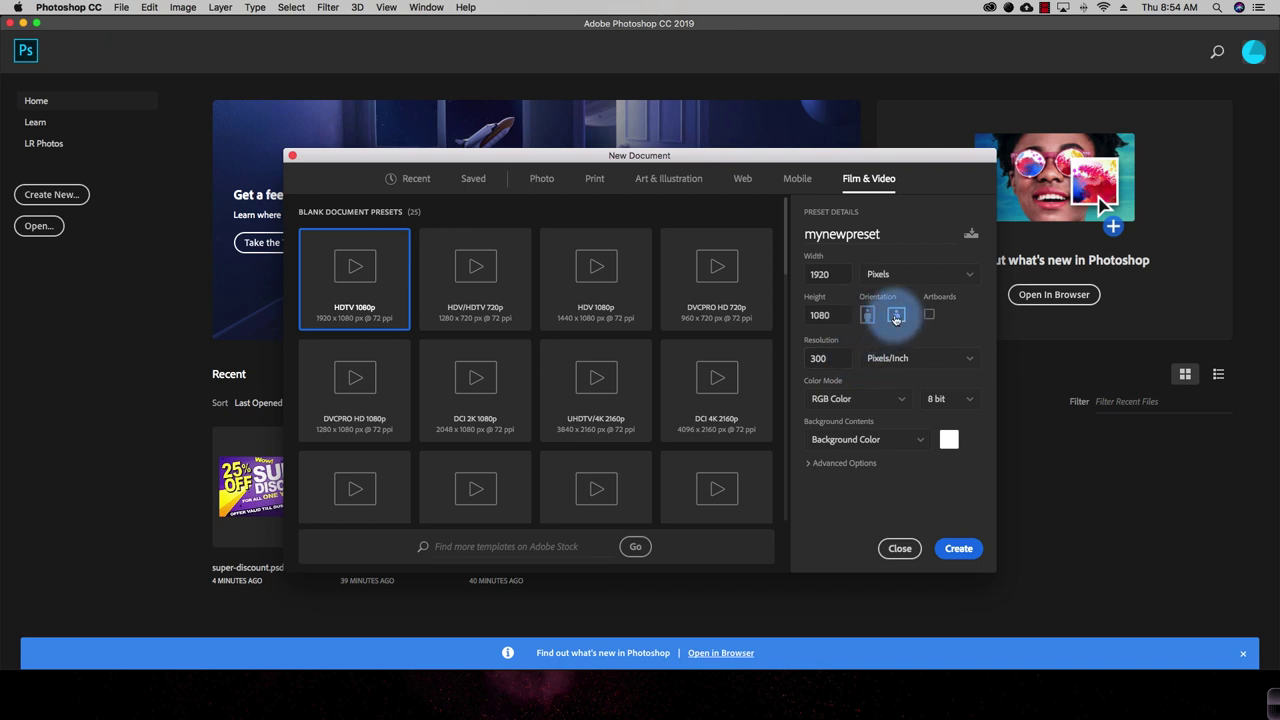
pyautogui.click(929, 316)
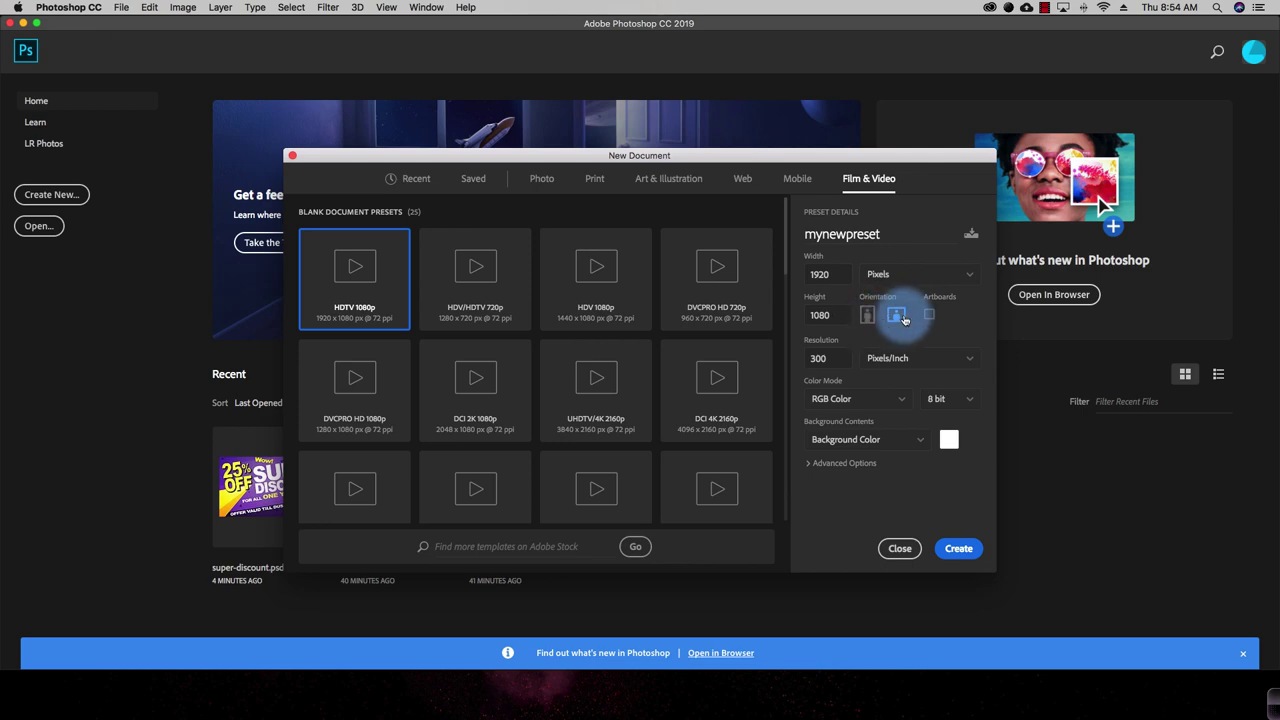
# Confirm the New Document dialog with the 1920 x 1080, 300 ppi mynewpreset settings.
pyautogui.click(955, 548)
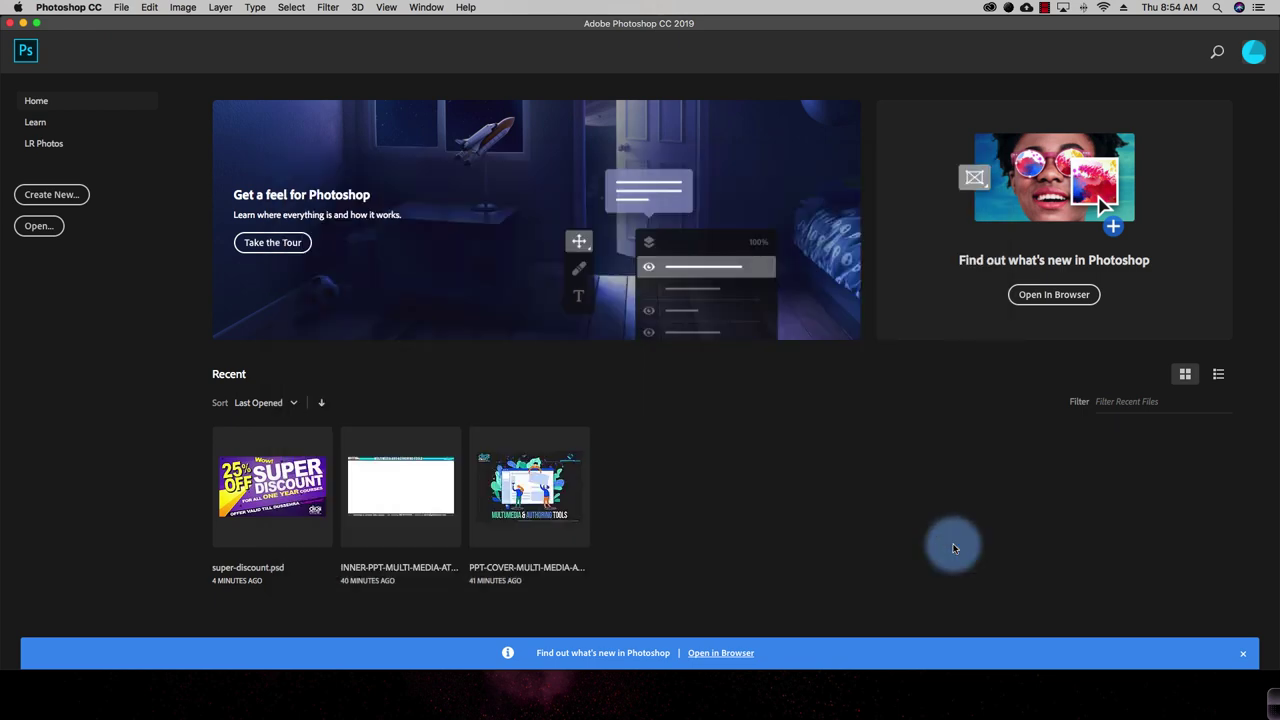